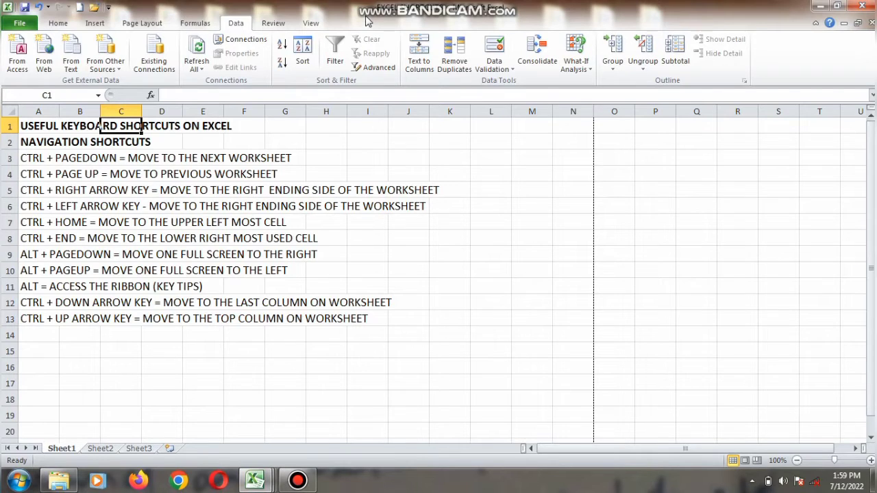
Switch to Sheet2 and select the shortcut entries in rows 3 to 15.
key(ctrl+Page_Down)
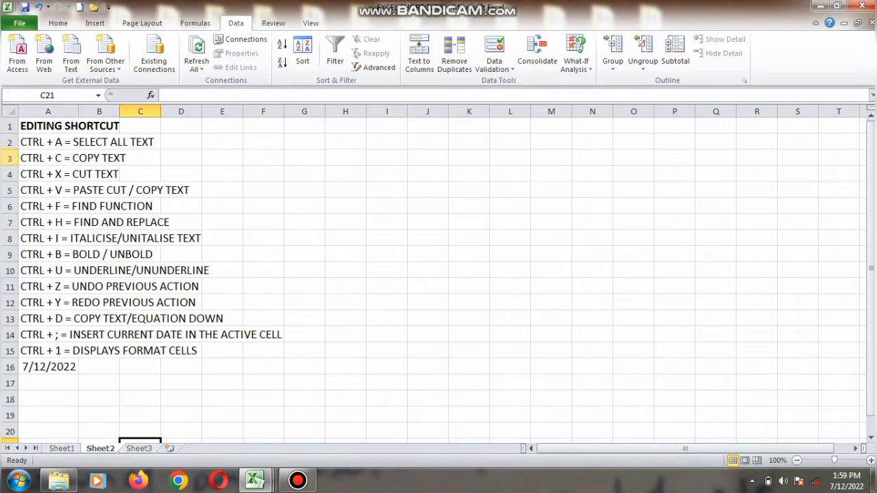
drag(9, 157, 186, 348)
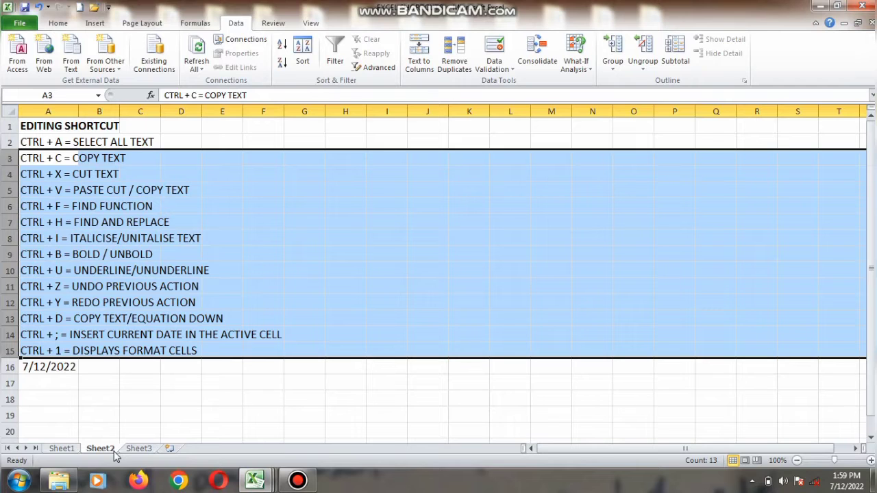
Return to Sheet1, jump to the last column of row 1, then jump back to cell A1.
key(ctrl+Page_Up)
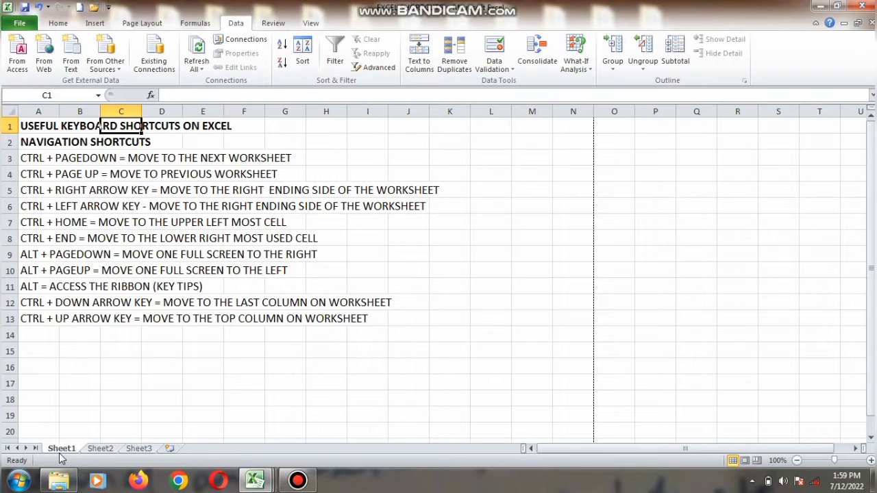
key(ctrl+Right)
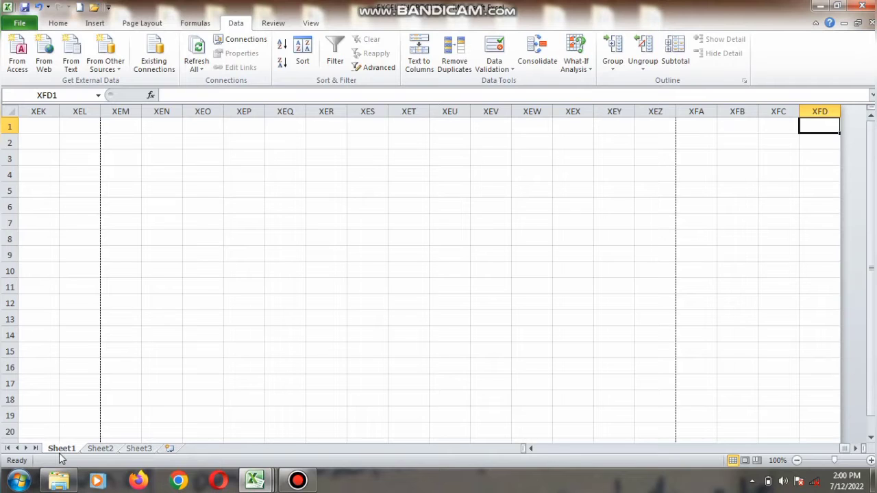
key(ctrl+Home)
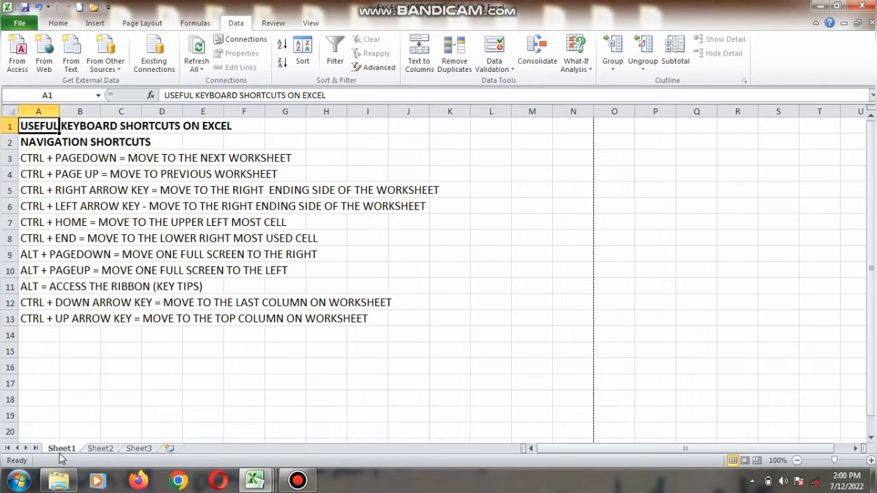
Move down column A row by row to row 29, then jump back to cell A1.
key(Down)
key(Down)
key(Down)
key(Down)
key(Down)
key(Down)
key(Down)
key(Down)
key(Down)
key(Down)
key(Down)
key(Down)
key(Down)
key(Down)
key(Down)
key(Down)
key(Down)
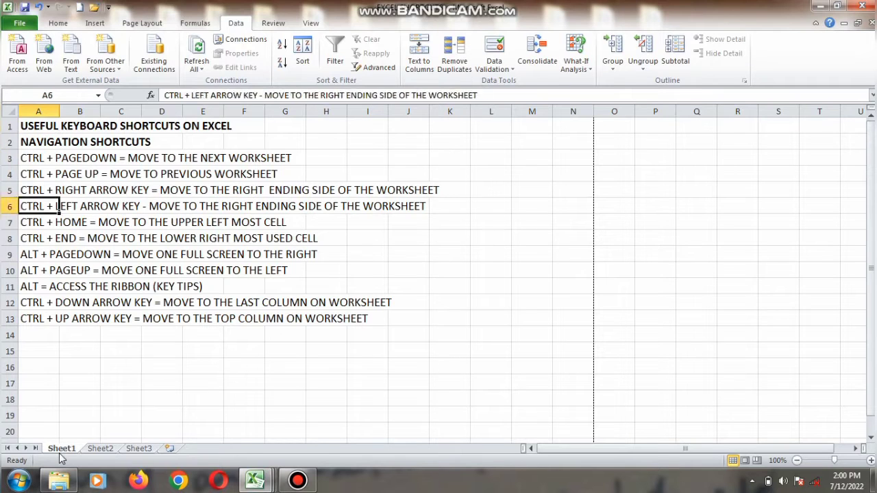
key(Down)
key(Down)
key(Down)
key(Down)
key(Down)
key(Down)
key(Down)
key(Down)
key(Down)
key(Down)
key(Down)
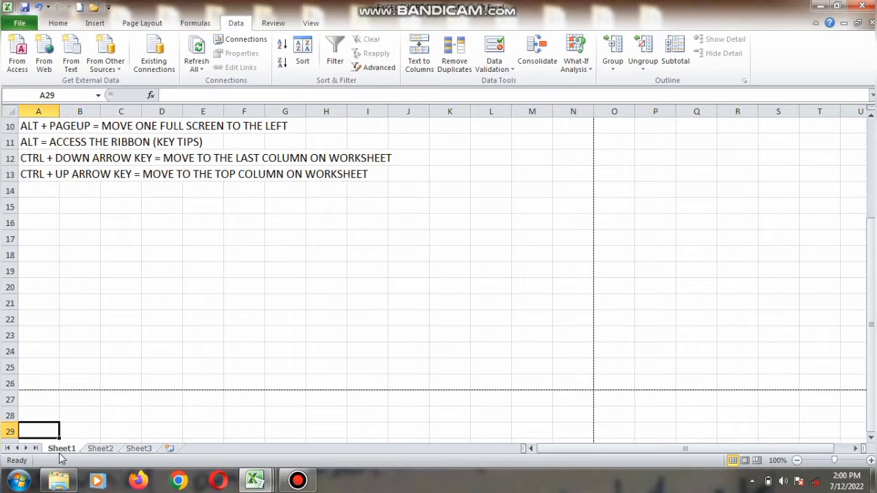
key(ctrl+Home)
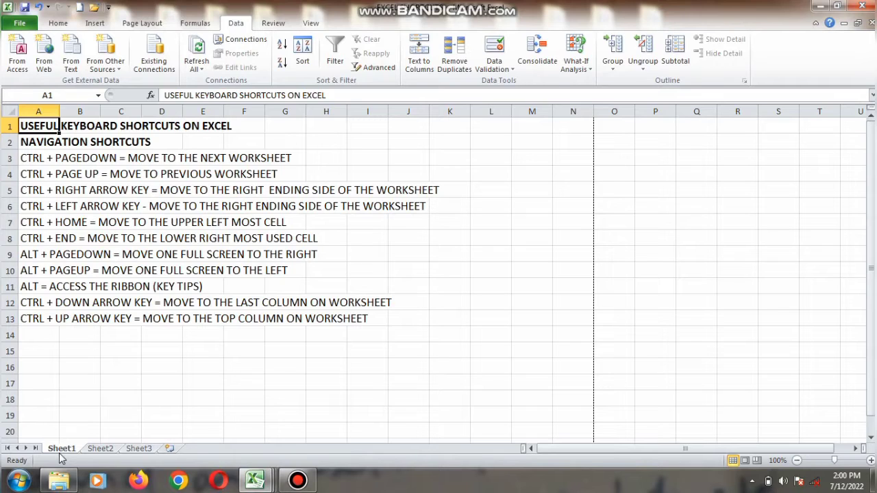
Jump to the last used cell in column A, then move right one full screen at a time to column CC.
key(ctrl+Down)
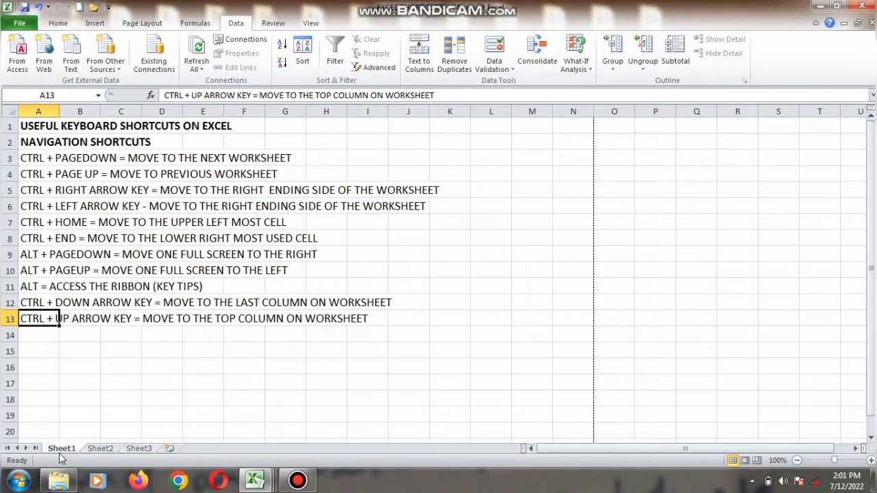
key(alt+Page_Down)
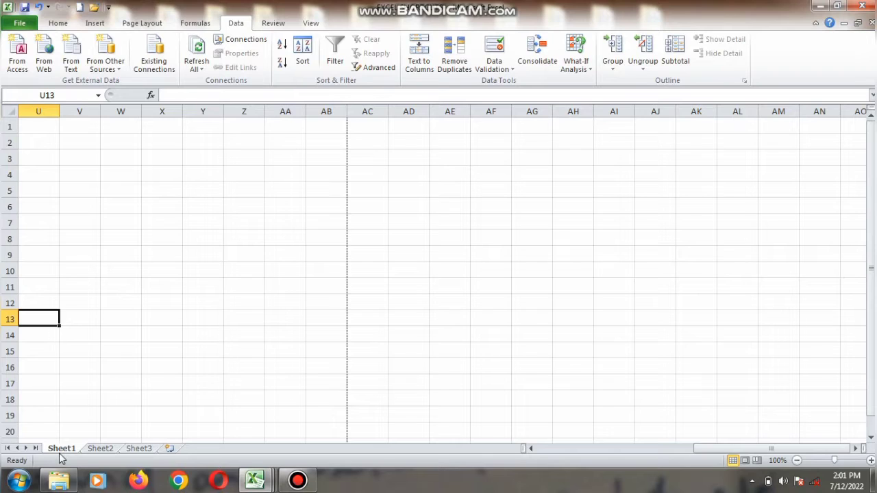
key(alt)
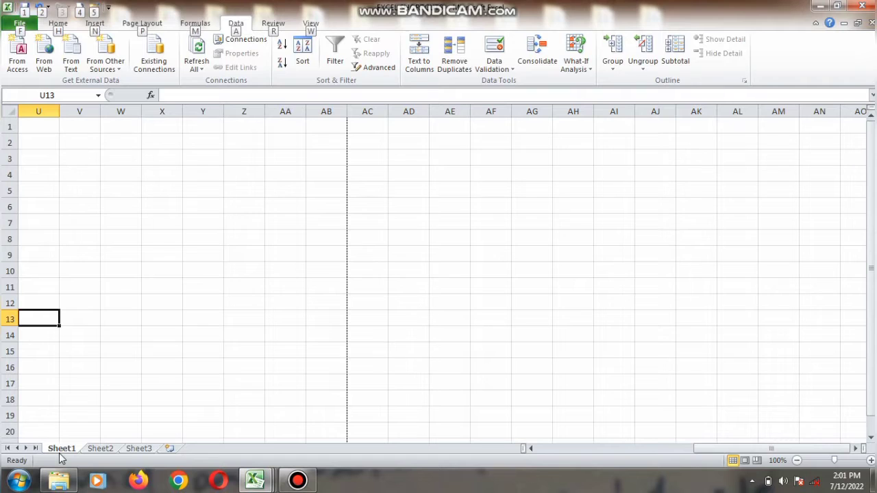
key(alt+Page_Down)
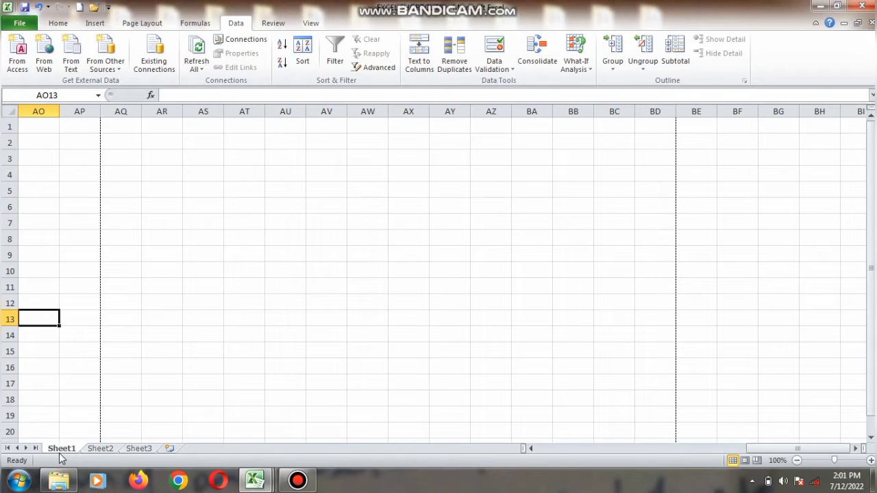
key(alt+Page_Down)
key(alt+Page_Down)
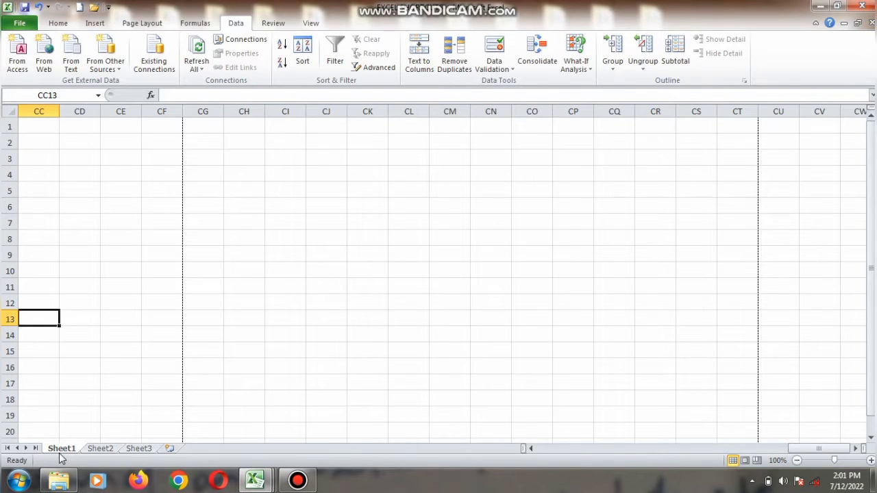
Move back left one full screen at a time to column A.
key(alt+Page_Up)
key(alt+Page_Up)
key(alt+Page_Up)
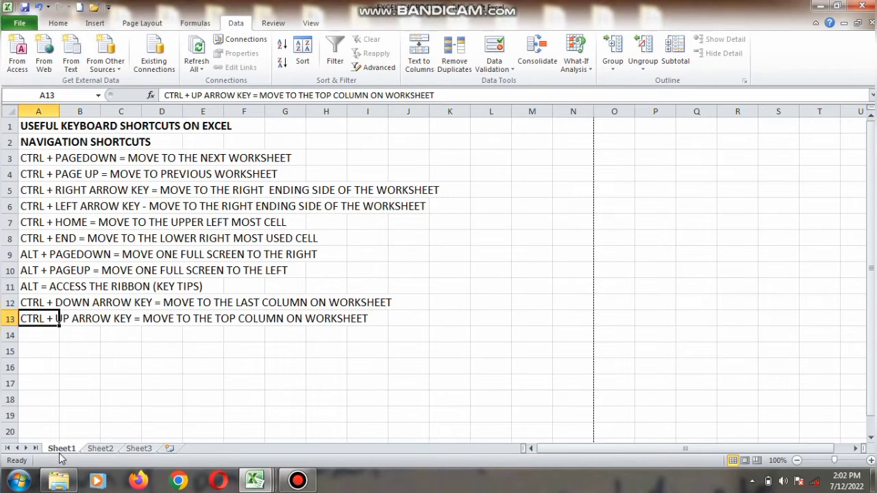
Open the Insert Picture dialog through the ribbon key tips, browse into the Sample Pictures folder, and cancel it.
key(alt)
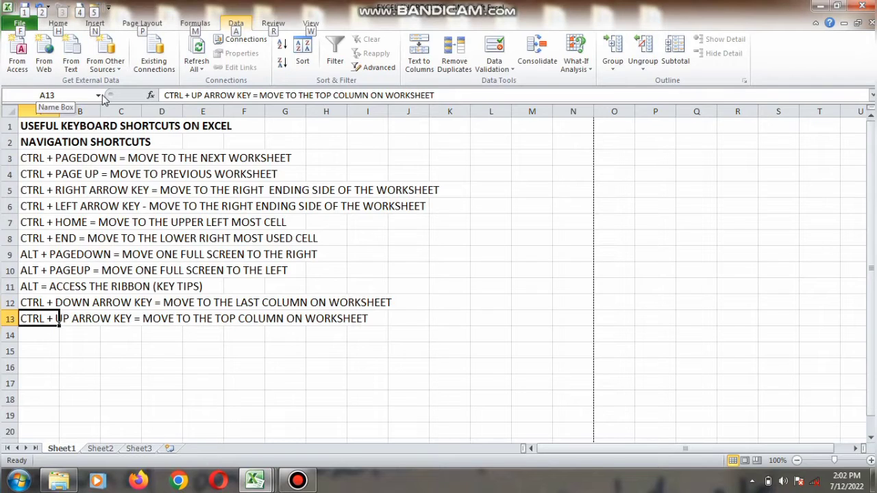
key(n)
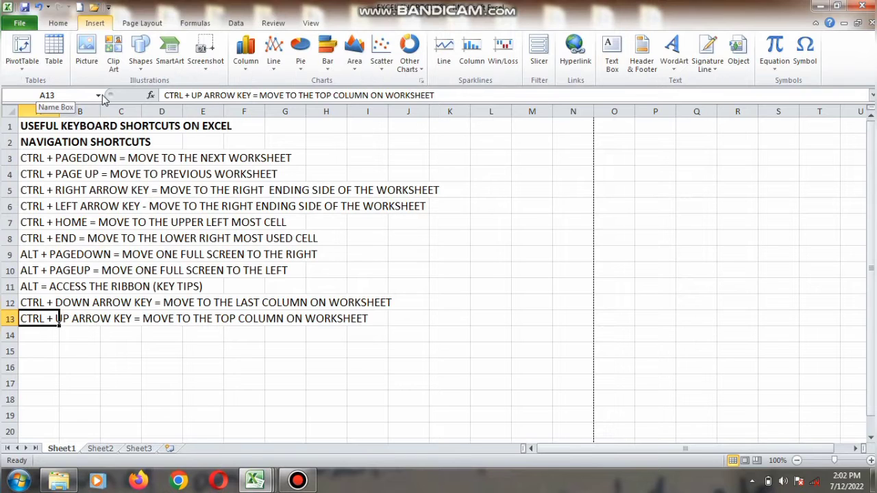
key(p)
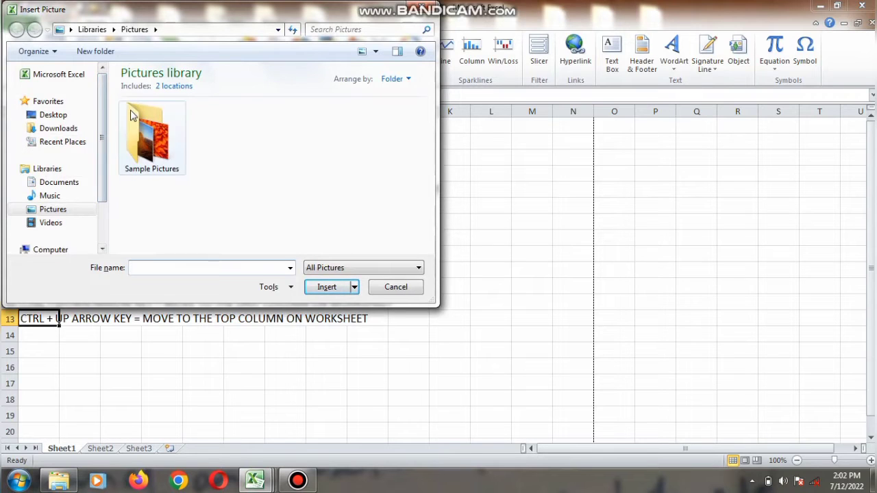
double_click(131, 113)
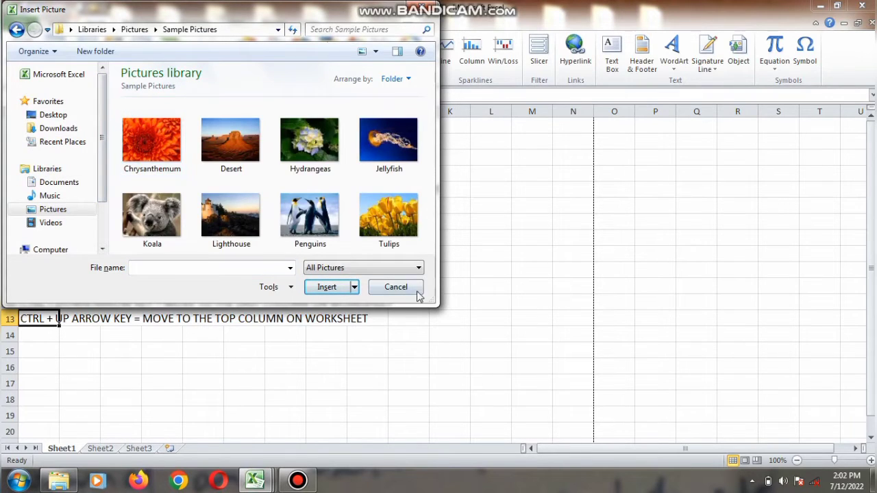
click(395, 288)
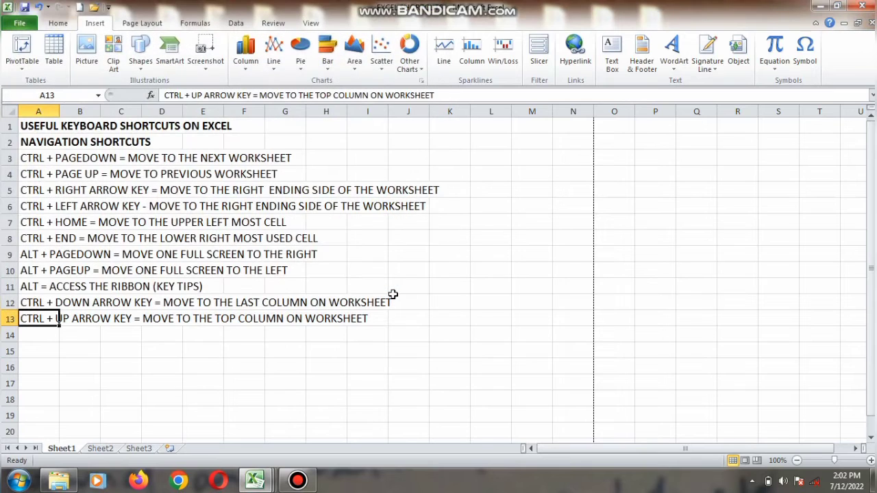
Show the Formulas commands on the ribbon through key tips, then dismiss the key tips.
key(alt)
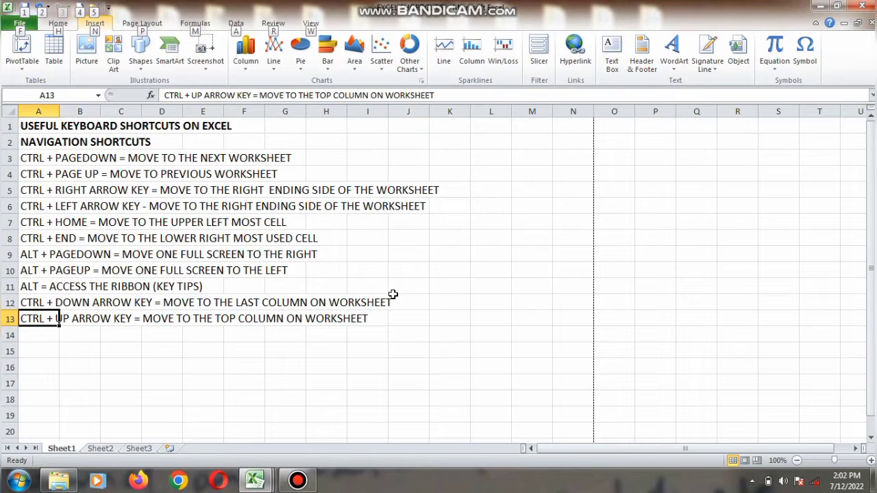
key(m)
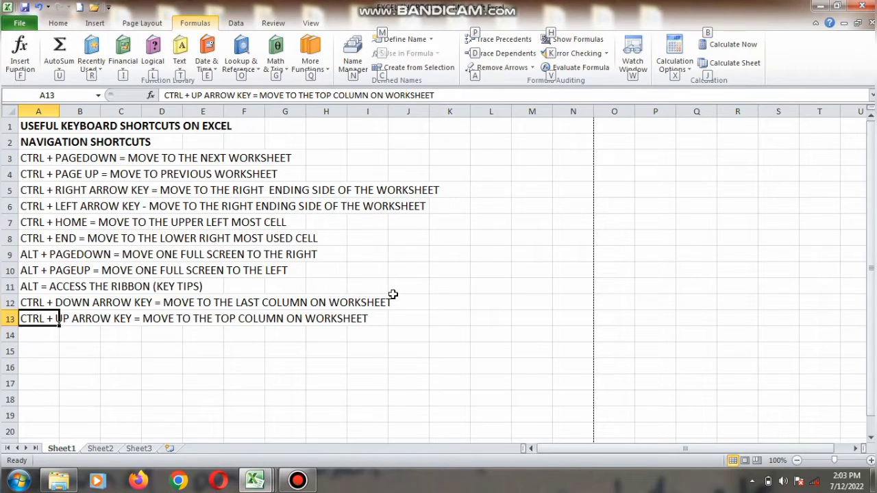
key(Escape)
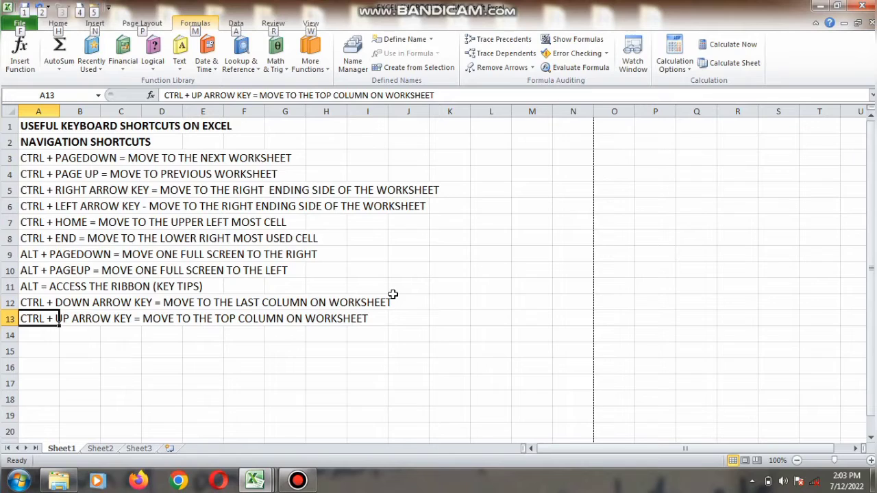
key(Escape)
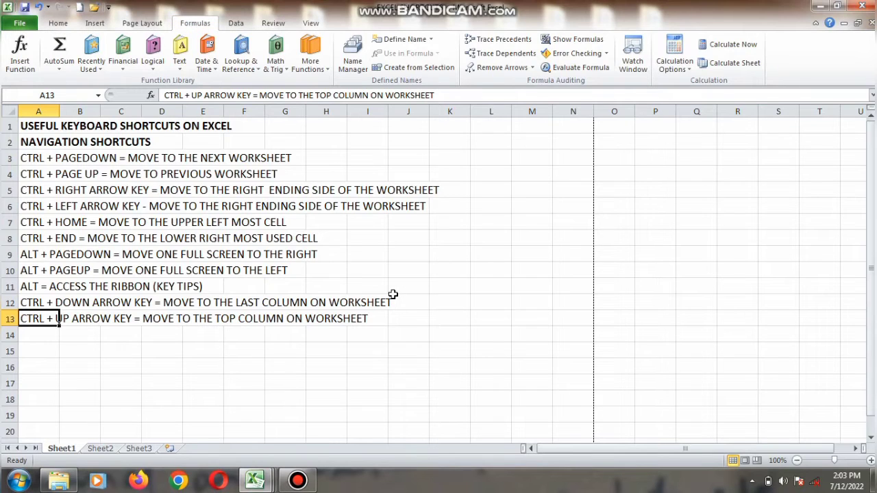
Change the font of cell A13 to Bauhaus 93.
key(alt)
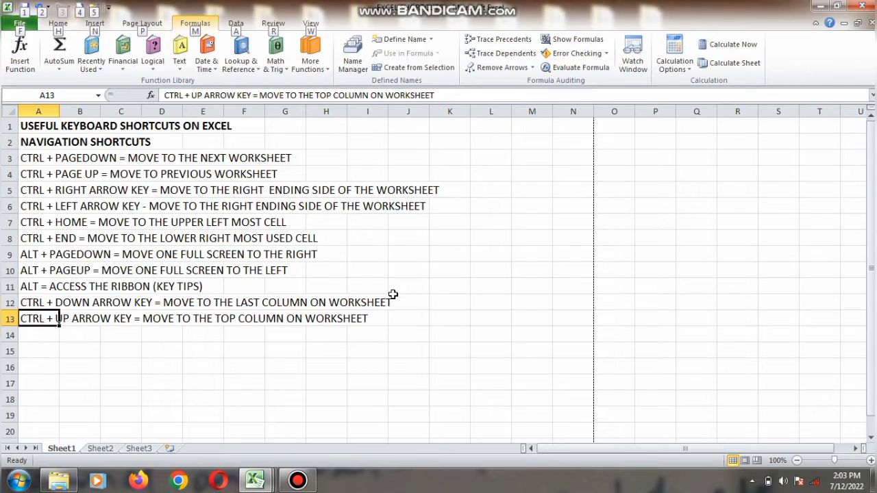
key(h)
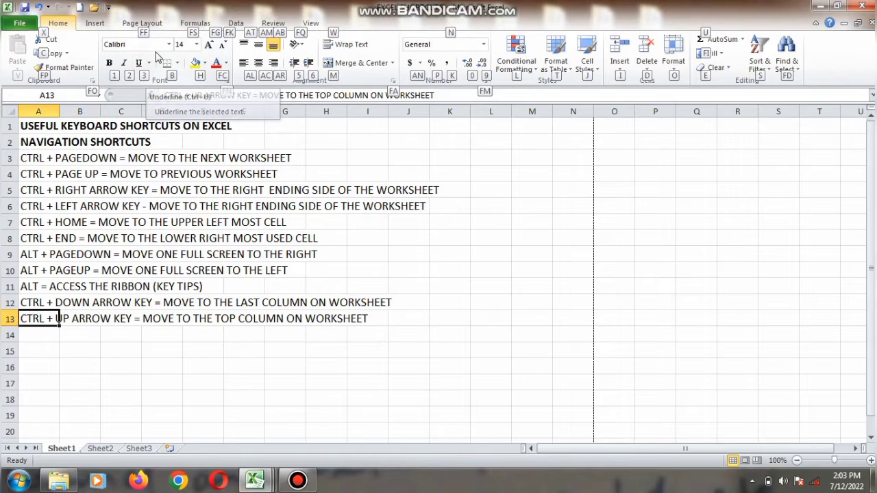
key(f)
key(f)
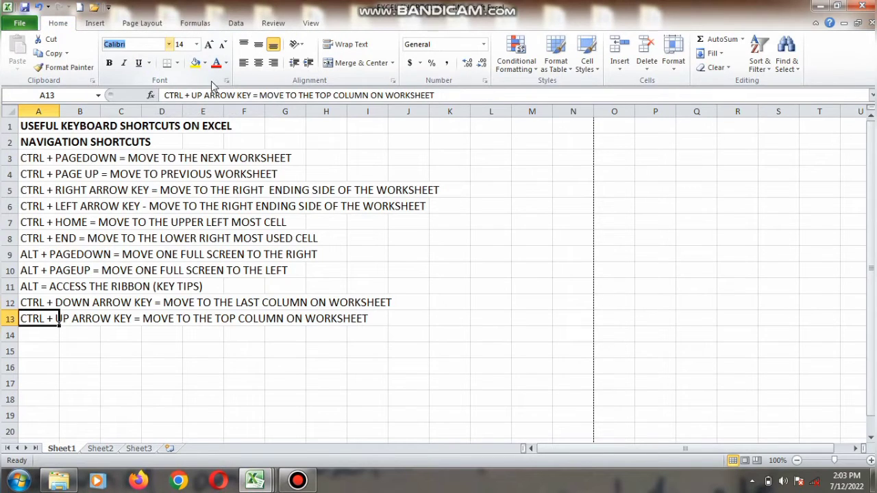
key(Down)
key(Down)
key(Down)
key(Down)
key(Down)
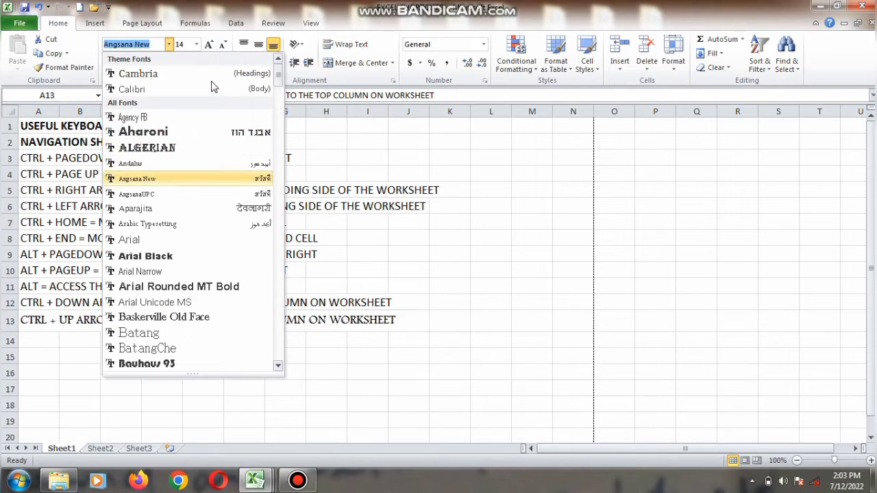
key(Down)
key(Down)
key(Down)
key(Down)
key(Down)
key(Down)
key(Down)
key(Down)
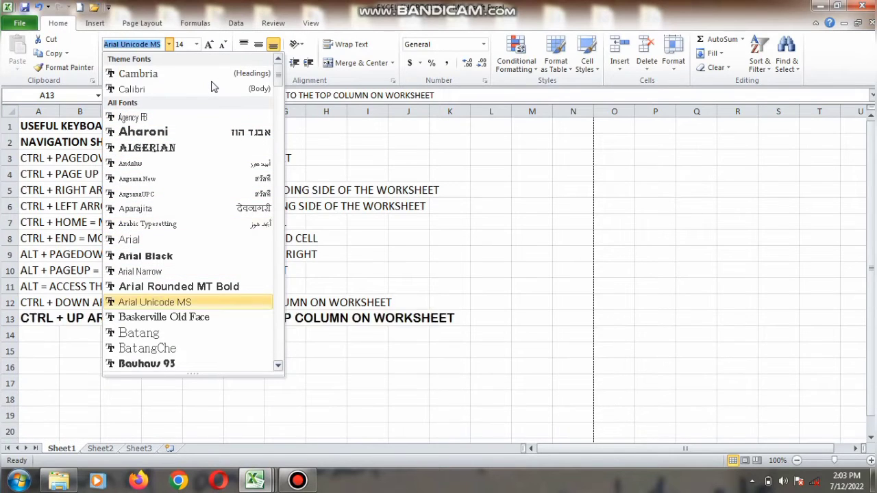
key(Down)
key(Down)
key(Down)
key(Down)
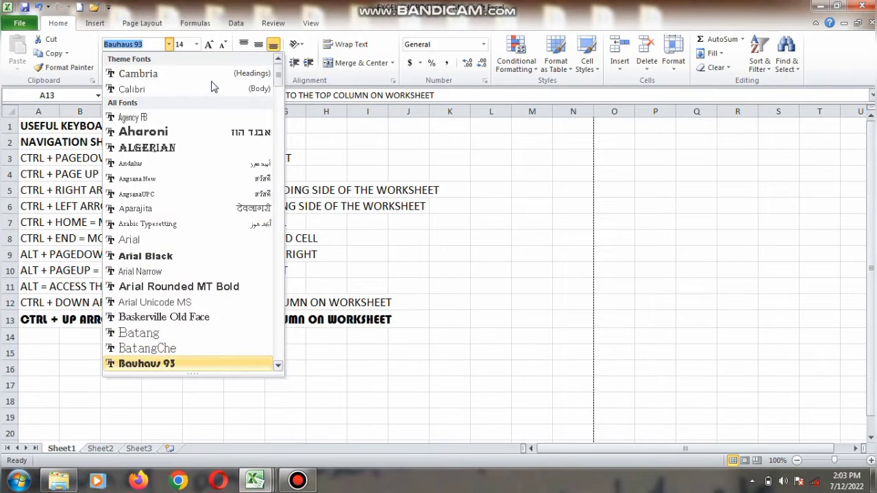
key(Return)
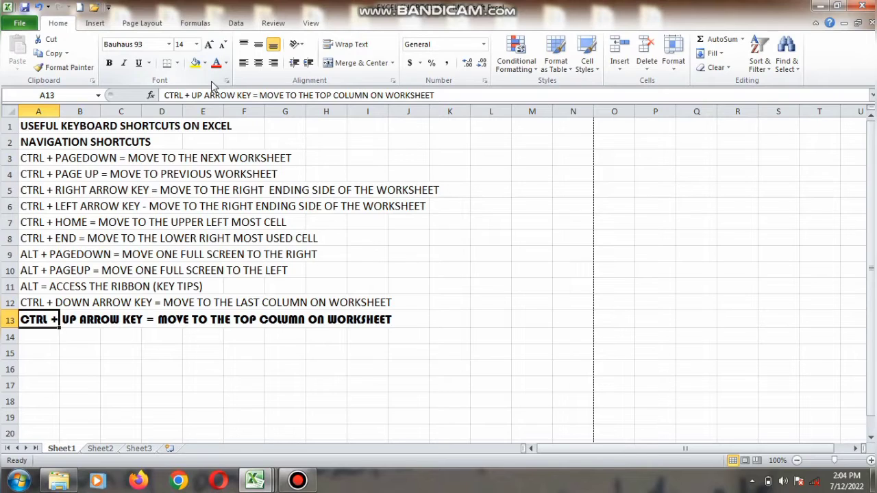
Jump to the last row of column A, back to cell A13, then move up to cell A1.
key(ctrl+Down)
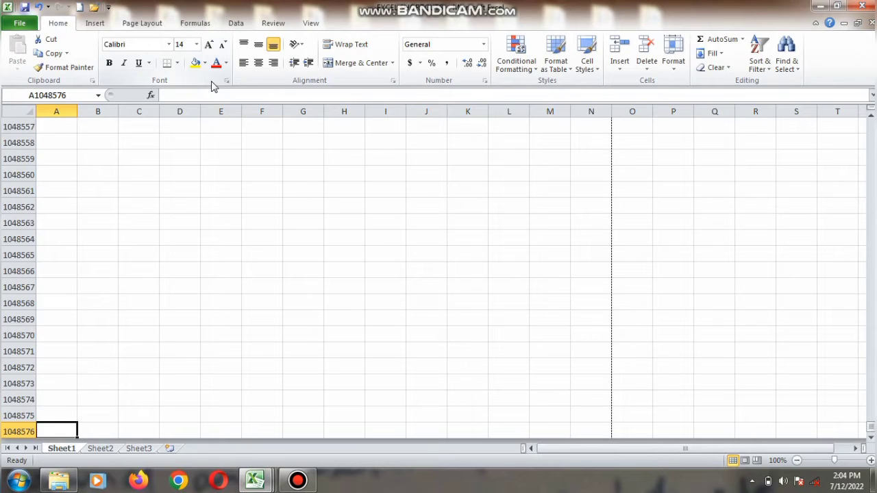
key(ctrl+Up)
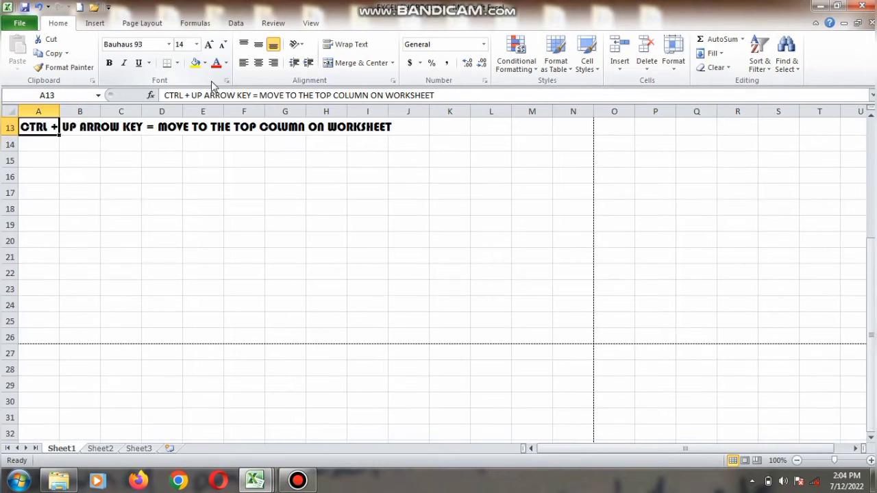
key(Up)
key(Up)
key(Up)
key(Up)
key(Up)
key(Up)
key(Up)
key(Up)
key(Up)
key(Up)
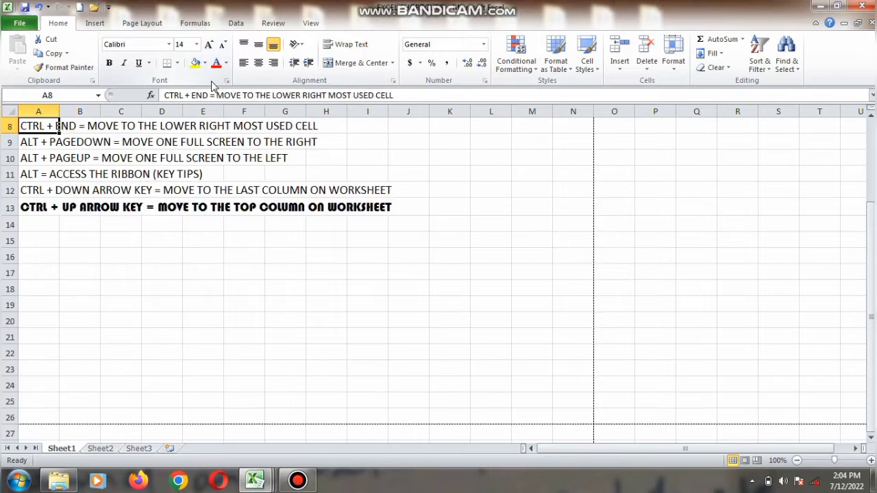
key(Up)
key(Up)
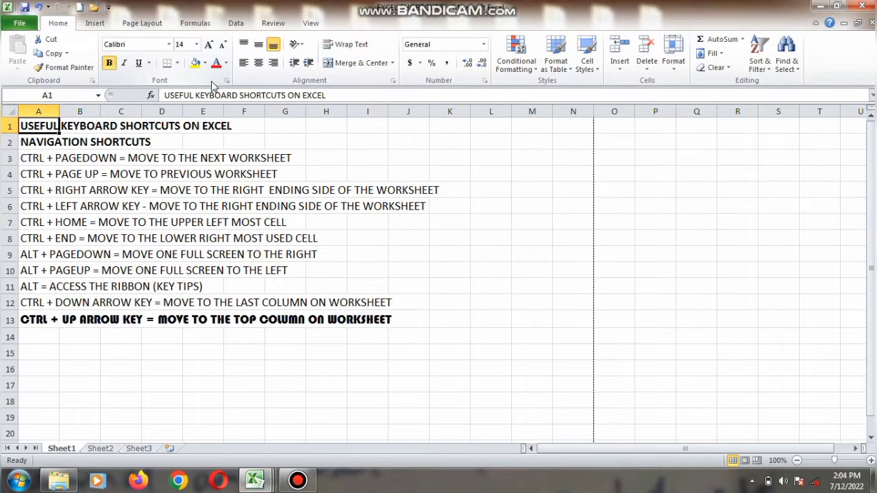
Move down column A and switch to Sheet2.
key(Down)
key(Down)
key(Down)
key(Down)
key(Down)
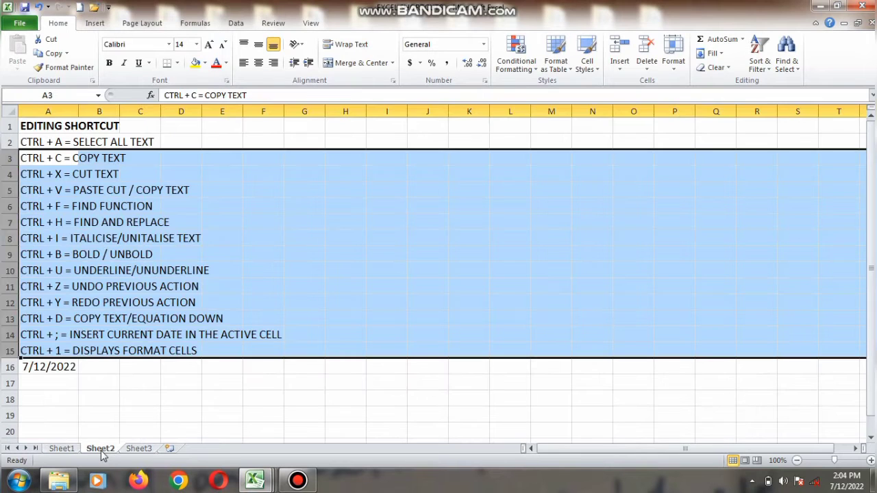
Select every cell on Sheet2, then return to a single cell with B12.
click(100, 449)
click(226, 336)
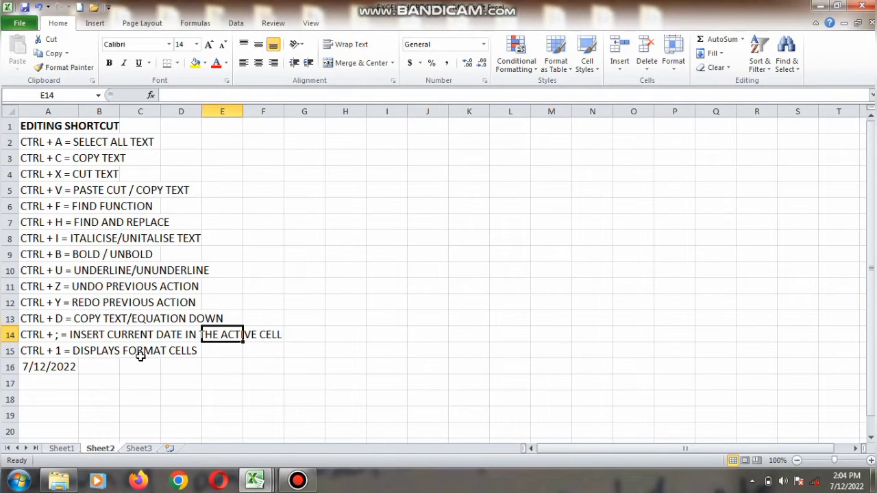
key(ctrl+a)
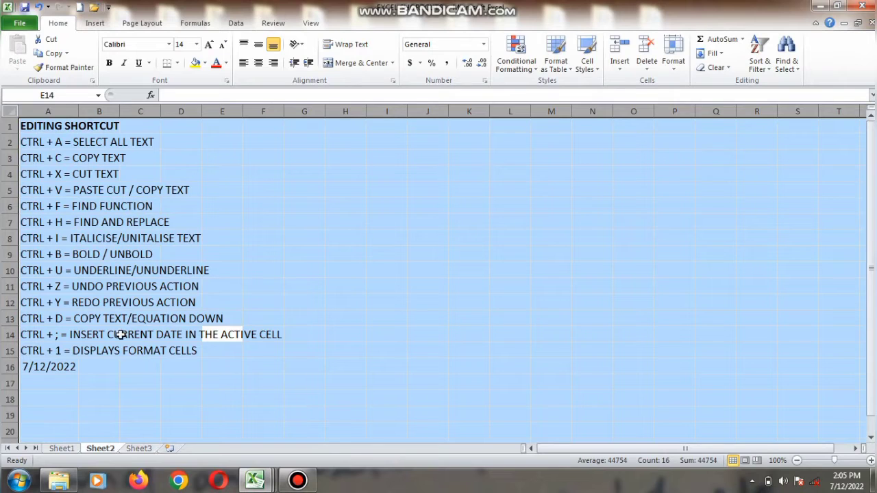
click(97, 309)
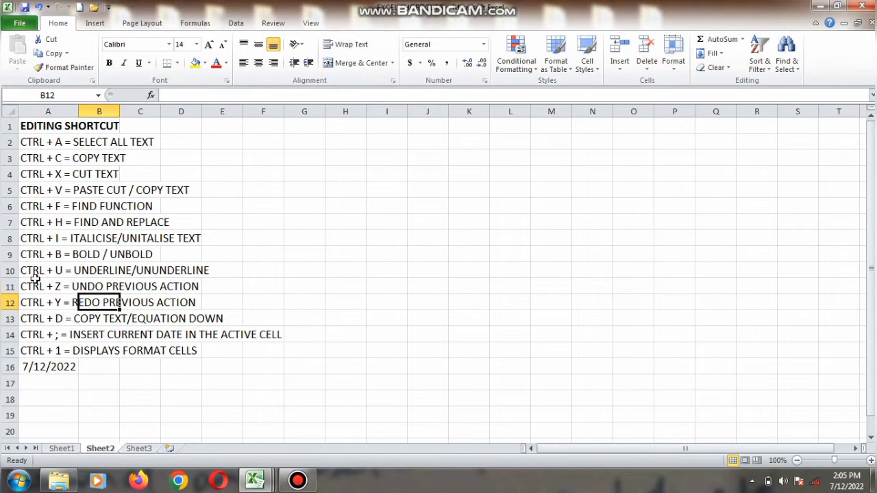
Move the active cell around the list cell by cell, ending at cell A4.
key(Up)
key(Up)
key(Up)
key(Up)
key(Up)
key(Left)
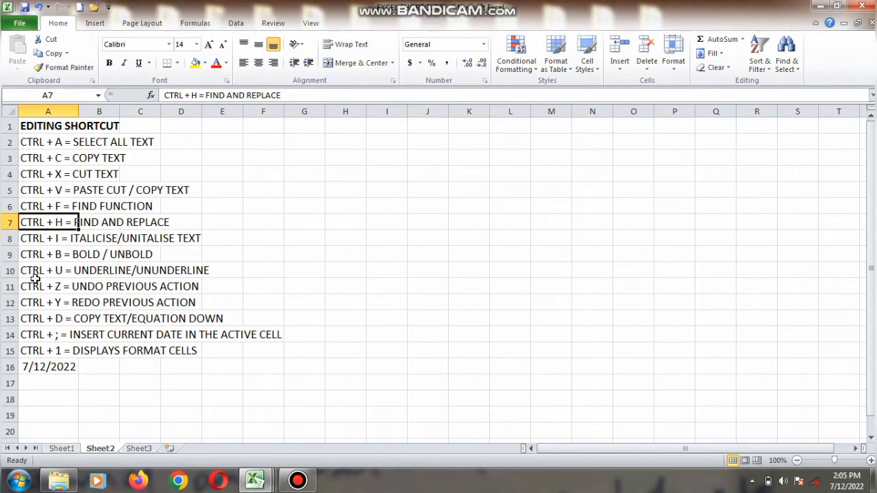
key(Right)
key(Right)
key(Right)
key(Up)
key(Up)
key(Up)
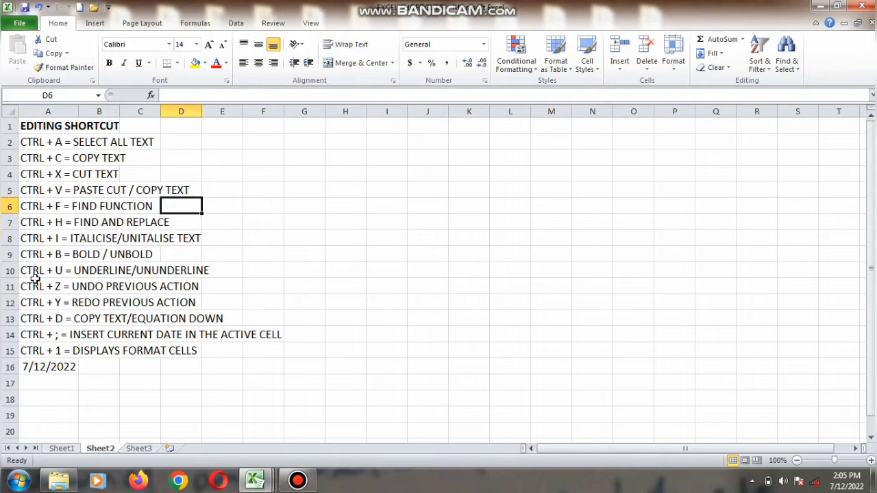
key(Left)
key(Left)
key(Left)
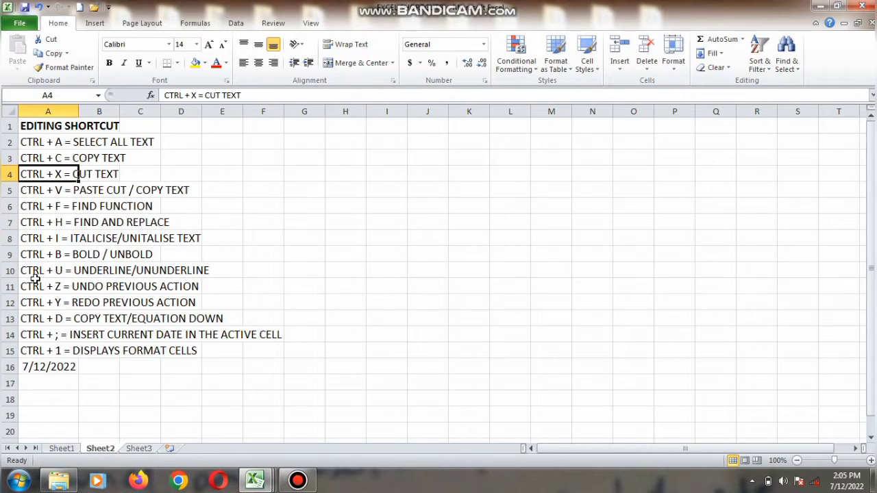
Copy cell A8 and paste it into cell G18.
click(44, 234)
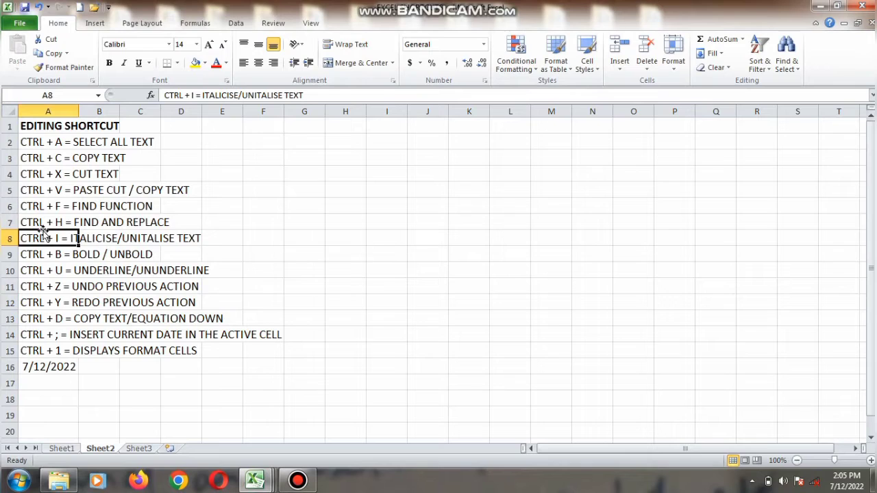
key(ctrl+c)
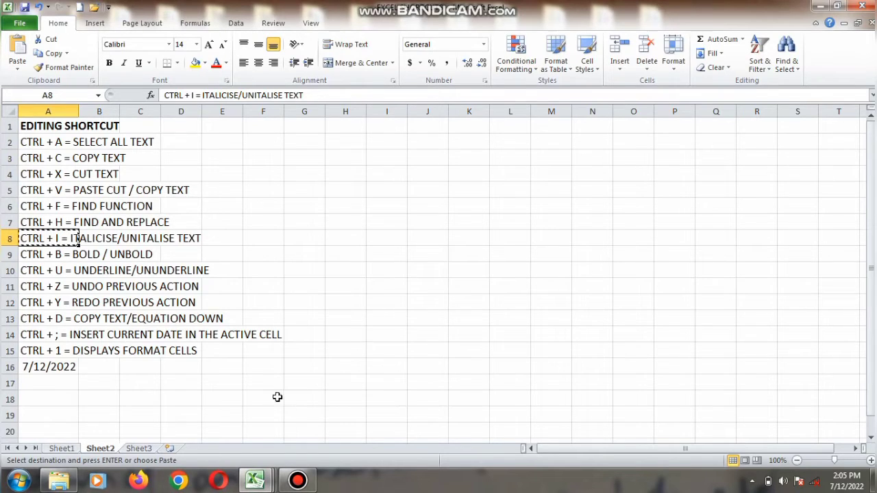
click(303, 403)
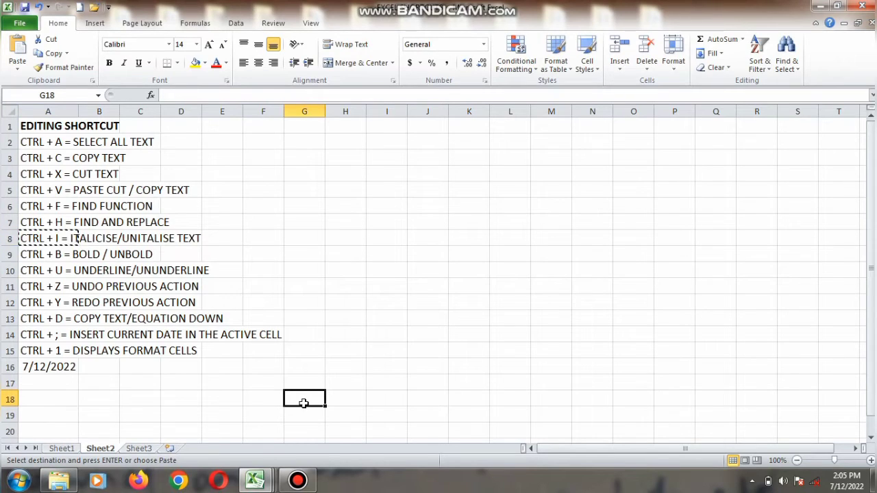
key(ctrl+v)
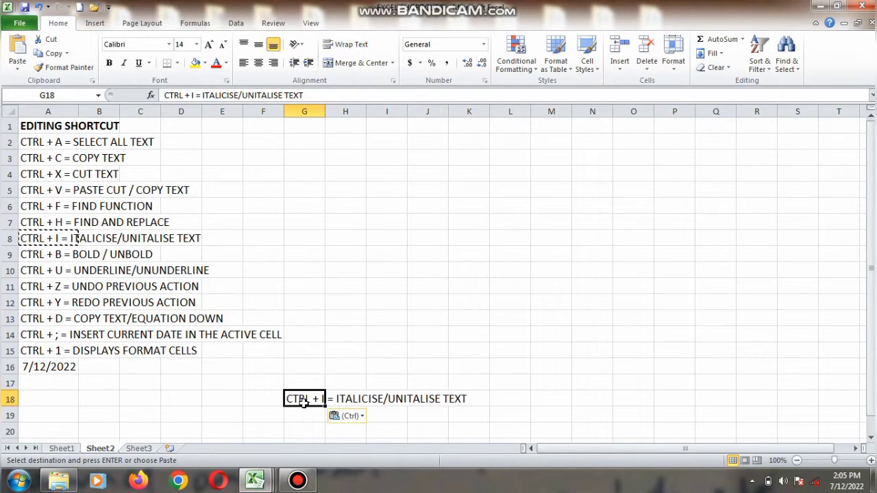
Cut cell A4 and paste it into cell L5.
click(34, 173)
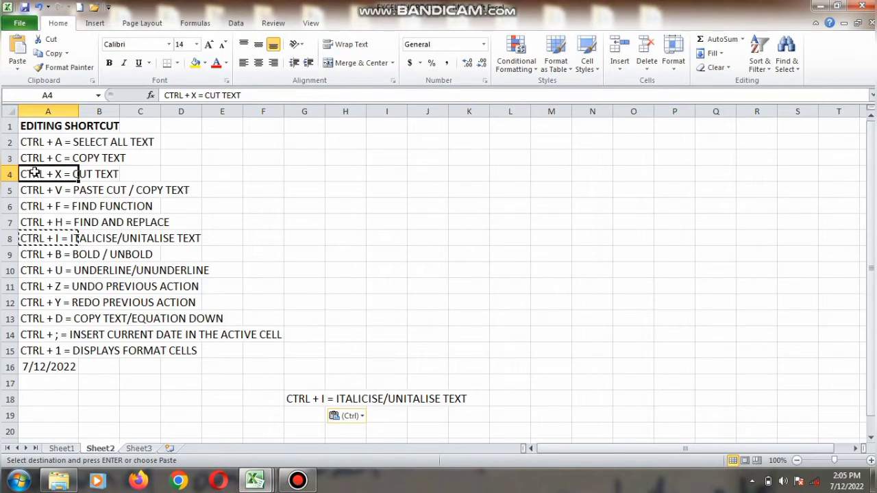
key(ctrl+x)
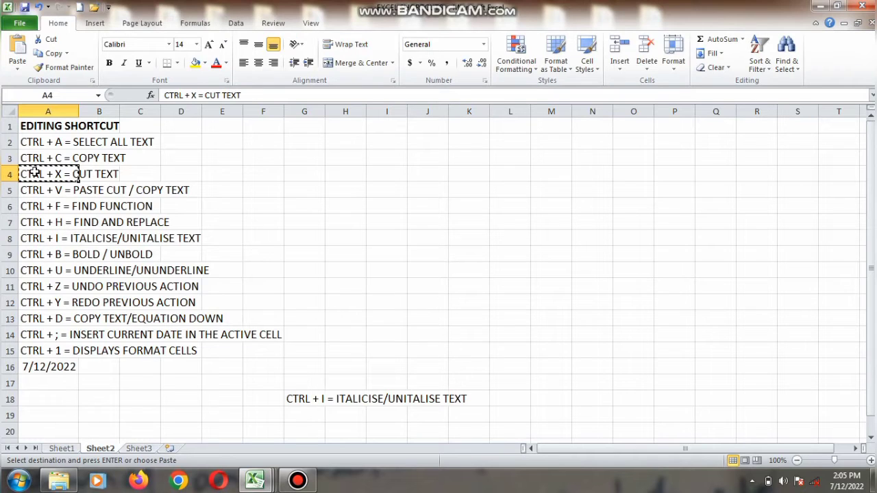
click(506, 194)
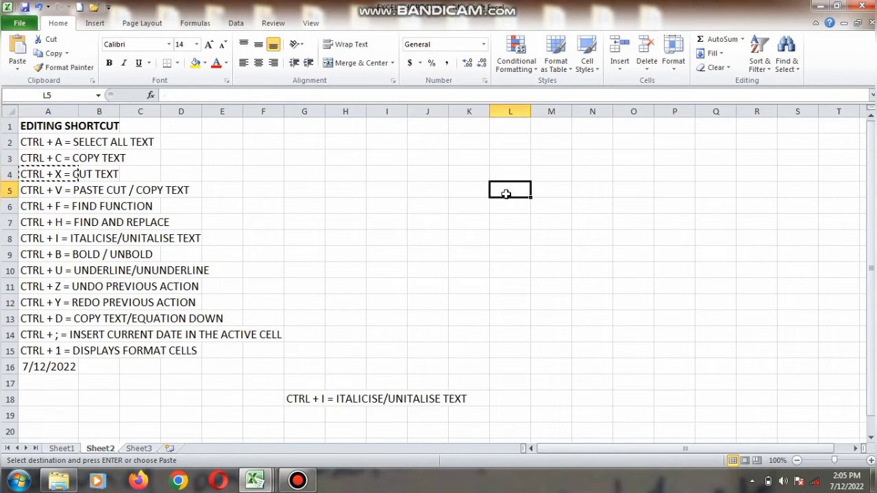
key(ctrl+v)
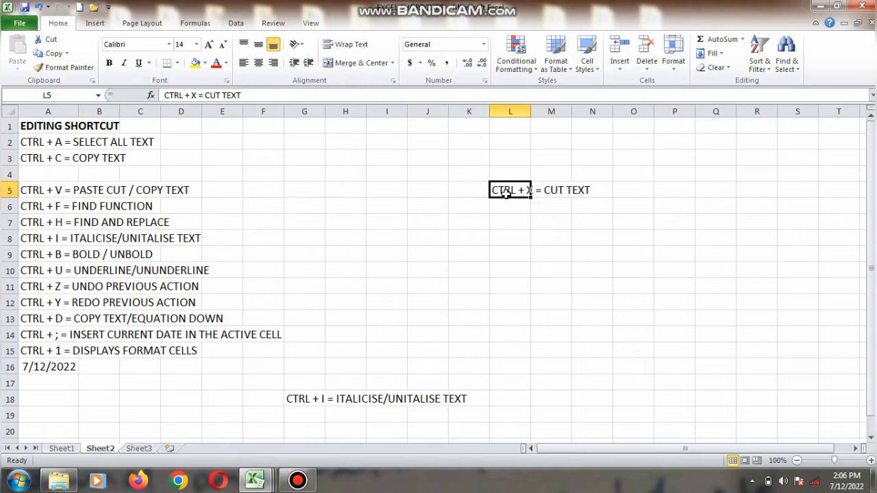
Search the sheet for BOLD, then close the Find dialog.
key(ctrl+f)
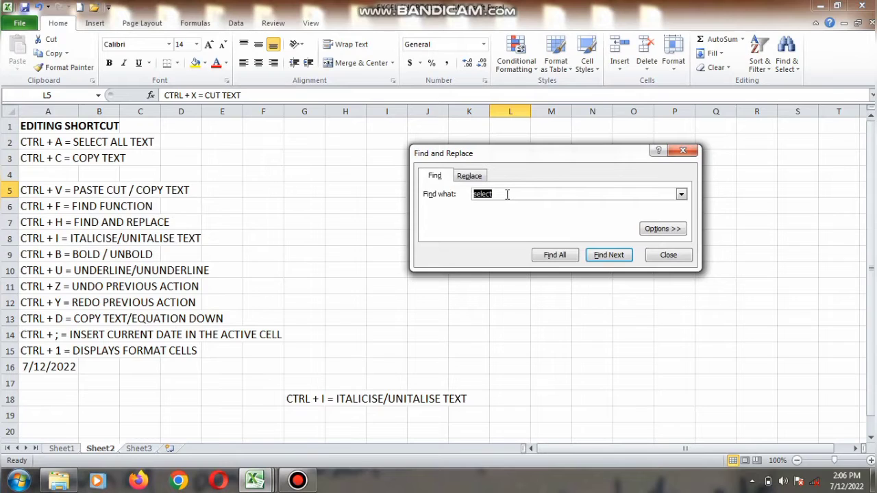
text(BOLD)
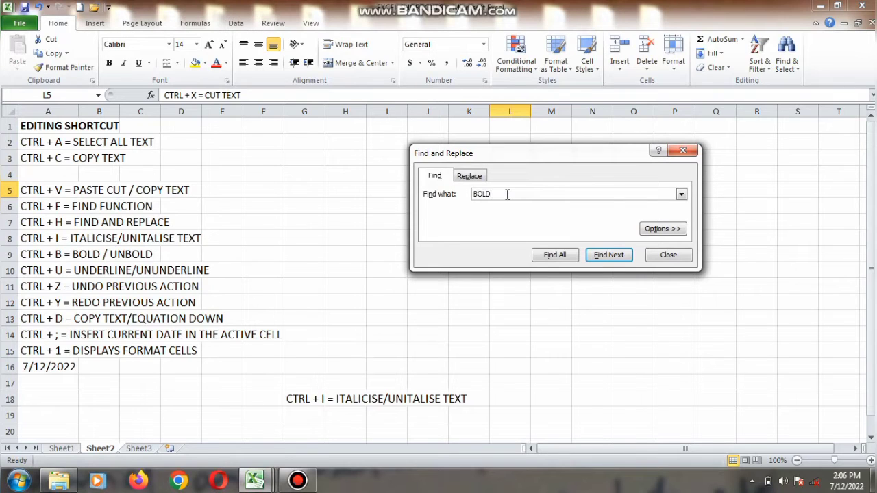
click(606, 255)
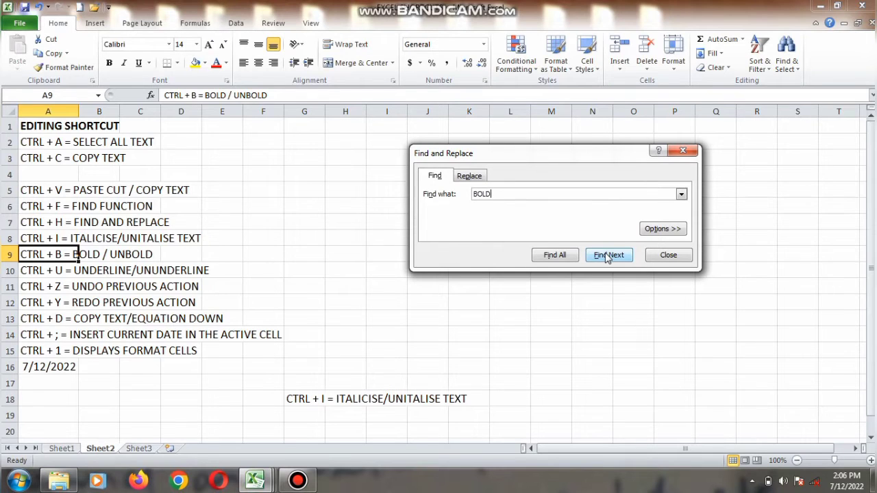
key(Escape)
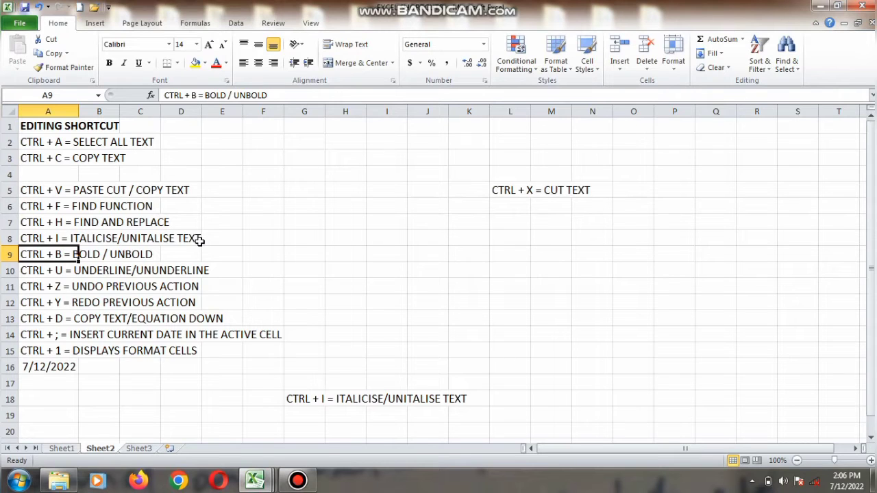
Replace BOLD with THICK in cell A9 using Find and Replace.
key(ctrl+h)
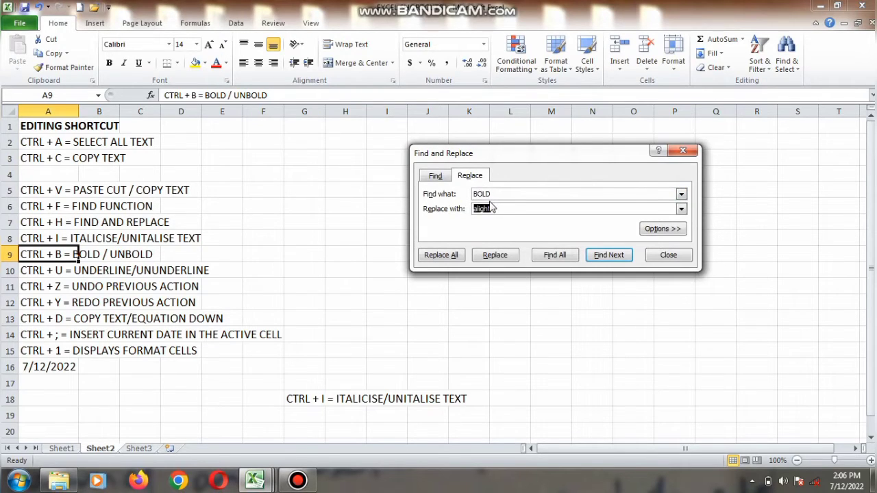
text(THICK)
click(507, 255)
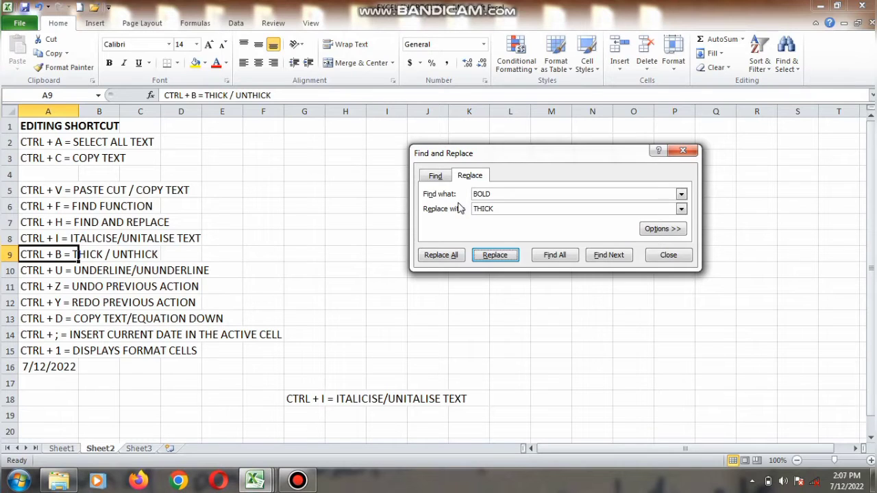
Replace THICK with BOLD in cell A9 and close the Find and Replace dialog.
click(505, 193)
key(BackSpace)
key(BackSpace)
key(BackSpace)
key(BackSpace)
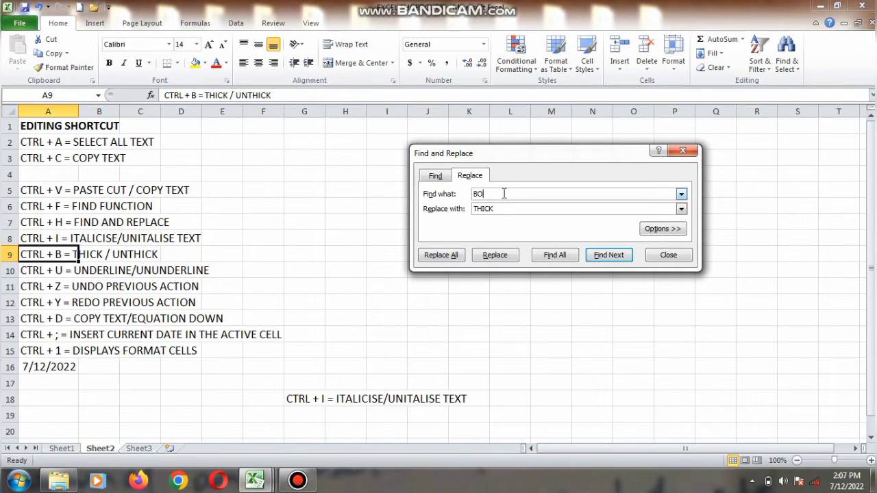
text(THICK)
click(503, 207)
key(BackSpace)
key(BackSpace)
key(BackSpace)
key(BackSpace)
key(BackSpace)
text(BOLD)
click(495, 255)
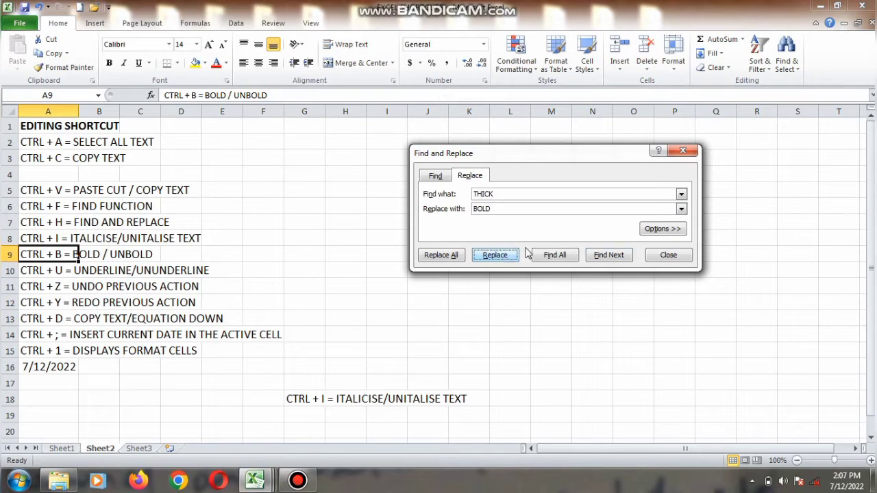
click(665, 255)
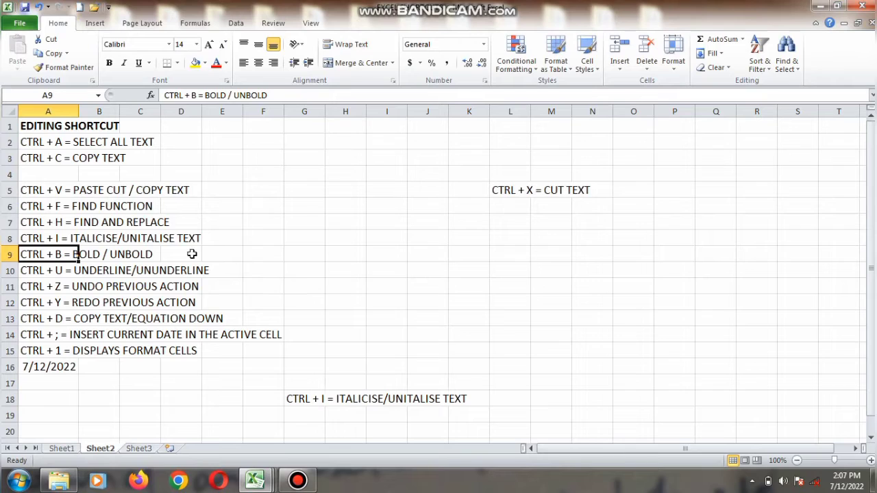
Toggle underline and bold on cell A10, finishing with both turned off.
click(59, 273)
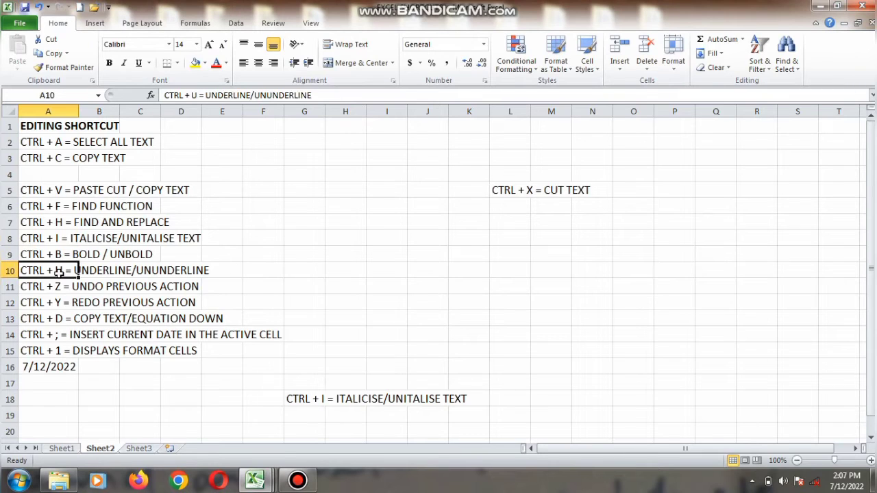
key(ctrl+u)
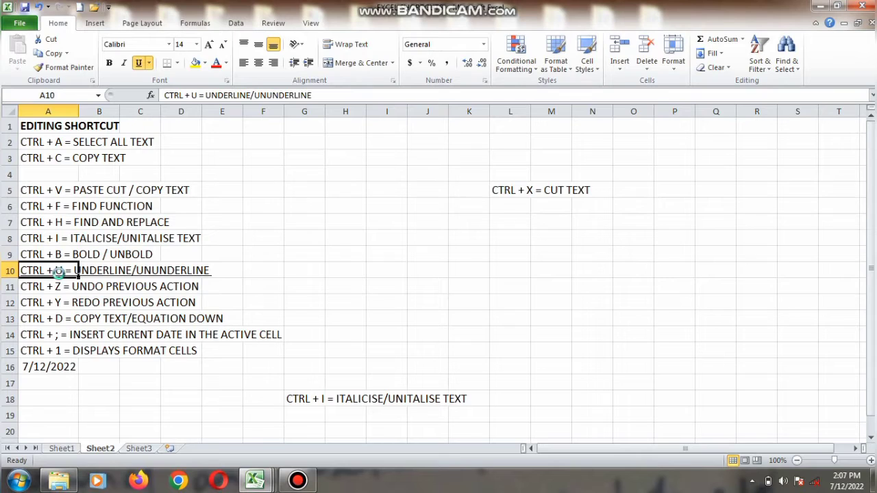
key(ctrl+b)
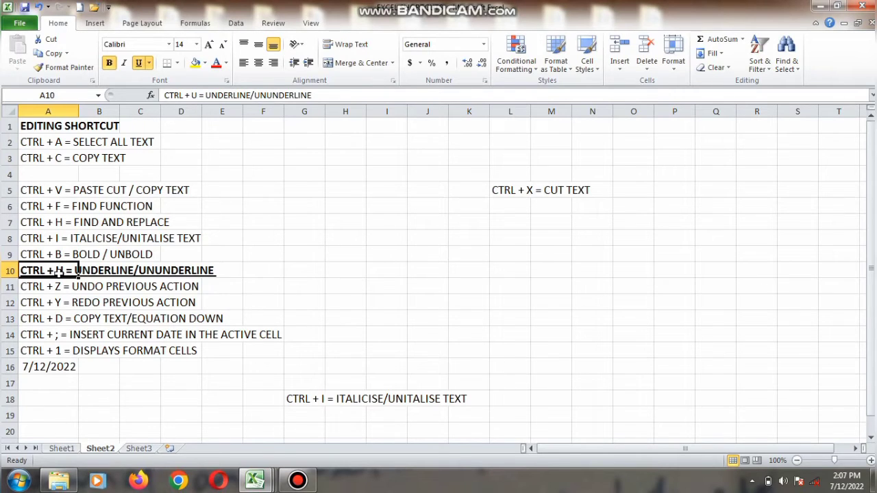
key(ctrl+u)
key(ctrl+u)
key(ctrl+u)
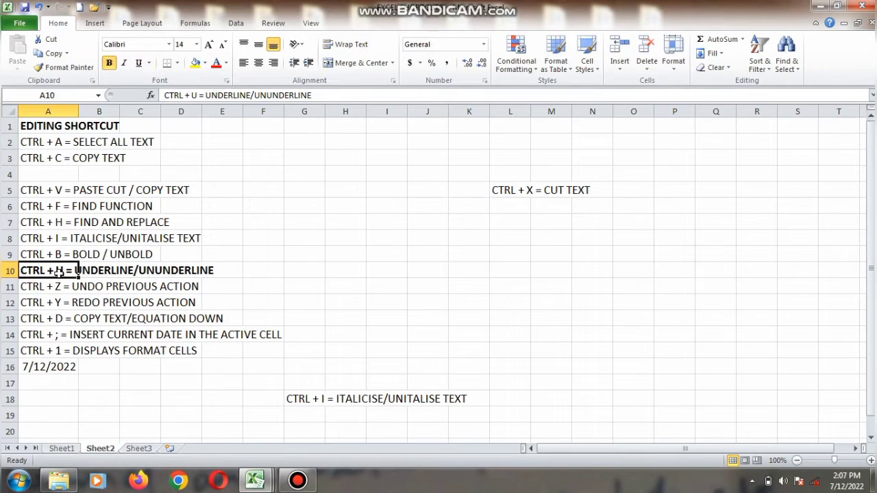
key(ctrl+b)
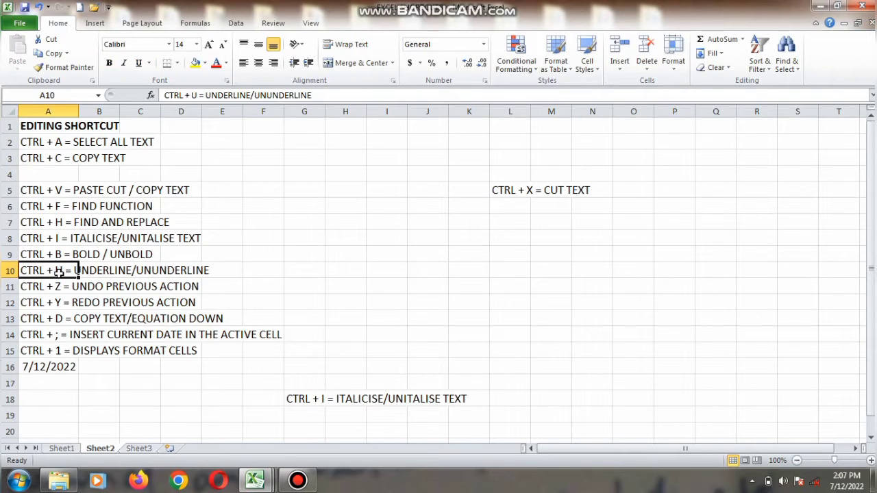
Make cell A9 bold, toggling the bold formatting off and on again.
key(Up)
key(ctrl+b)
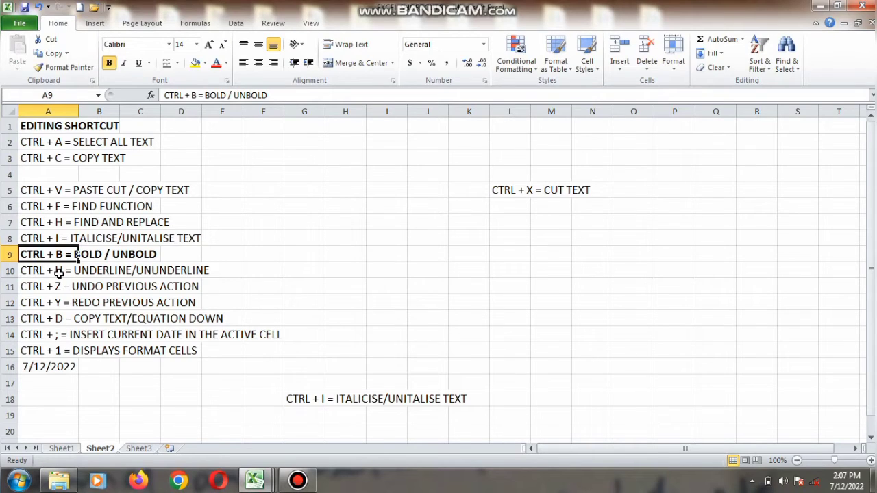
key(ctrl+b)
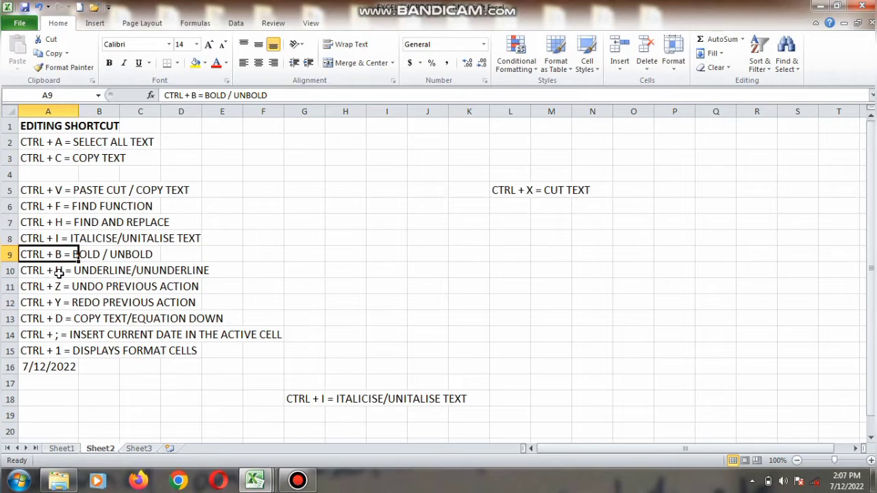
key(ctrl+b)
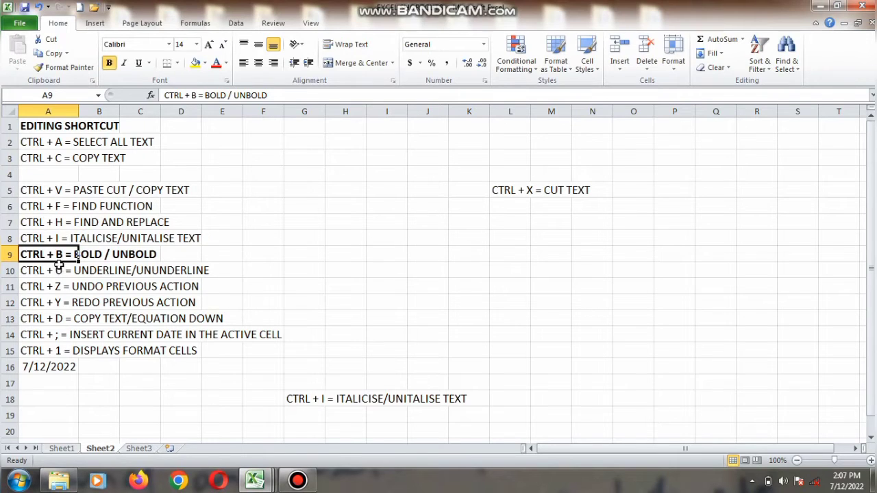
Italicise cell A8, toggling the italic formatting off and on again.
click(71, 237)
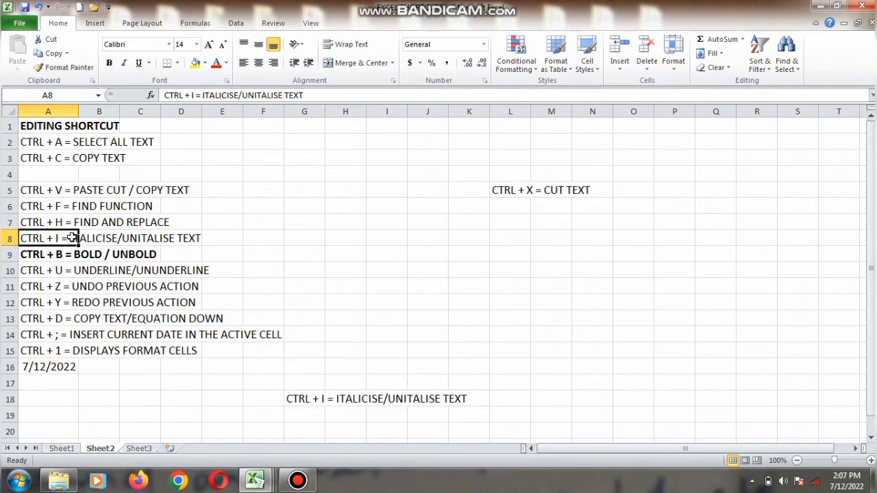
key(ctrl+i)
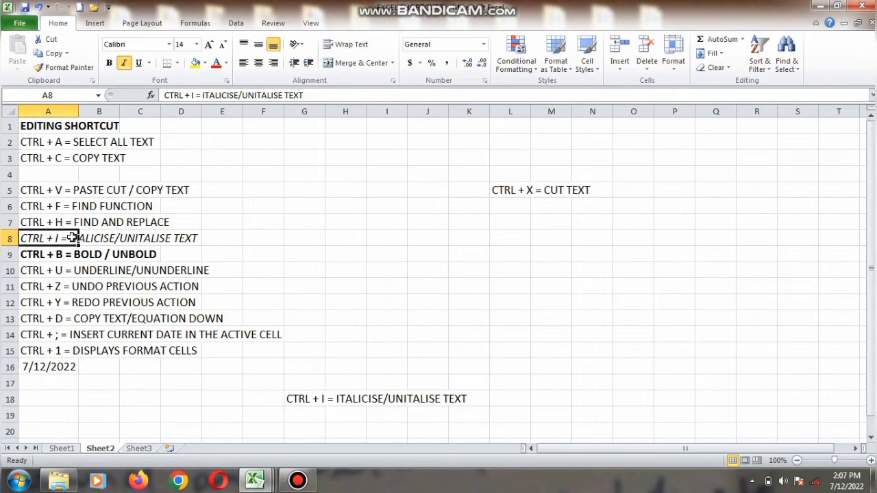
key(ctrl+i)
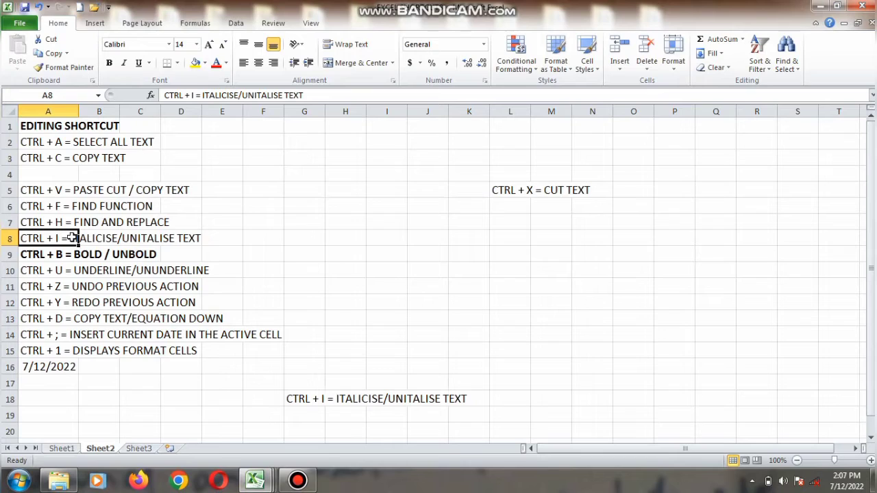
key(ctrl+i)
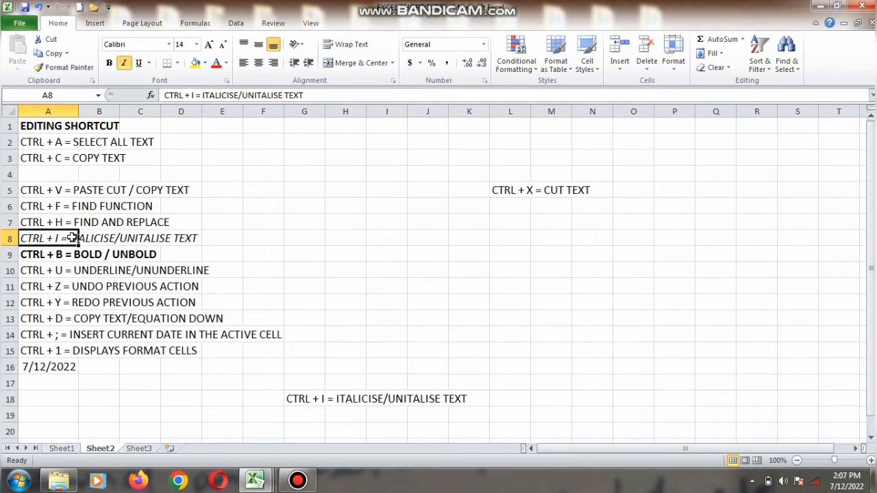
Underline cell A10, toggling the underline off and on again.
click(81, 272)
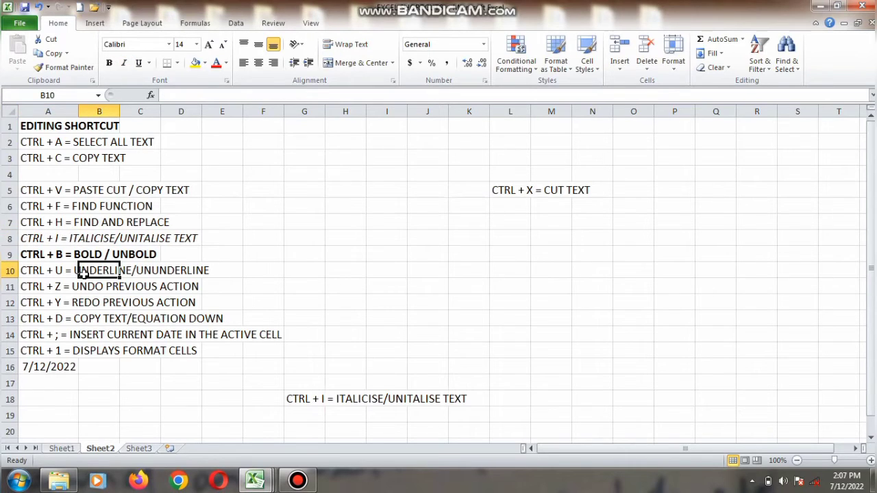
click(43, 270)
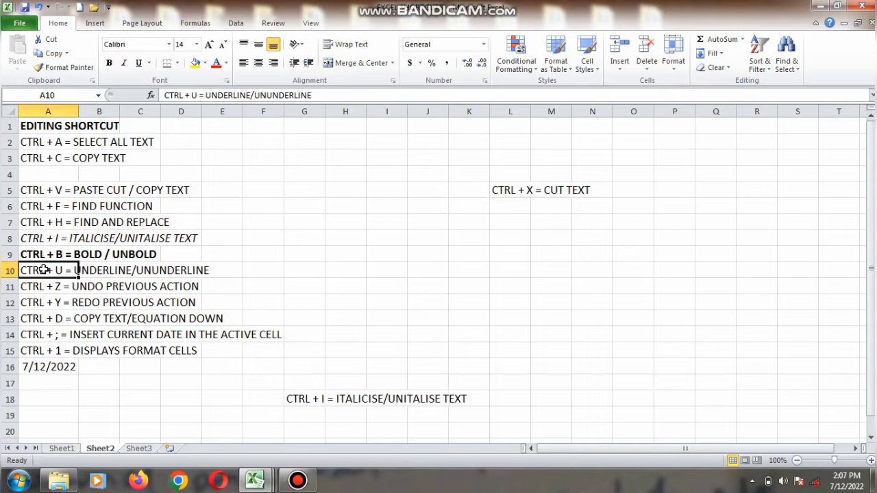
key(ctrl+u)
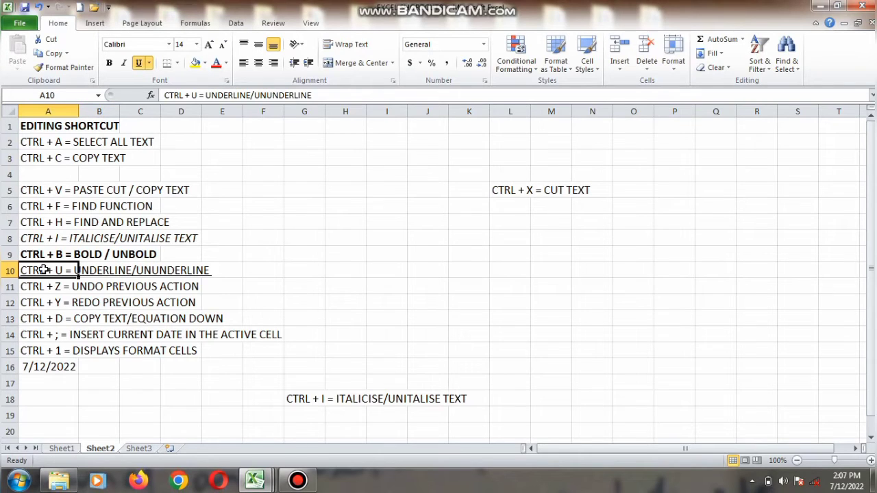
key(ctrl+u)
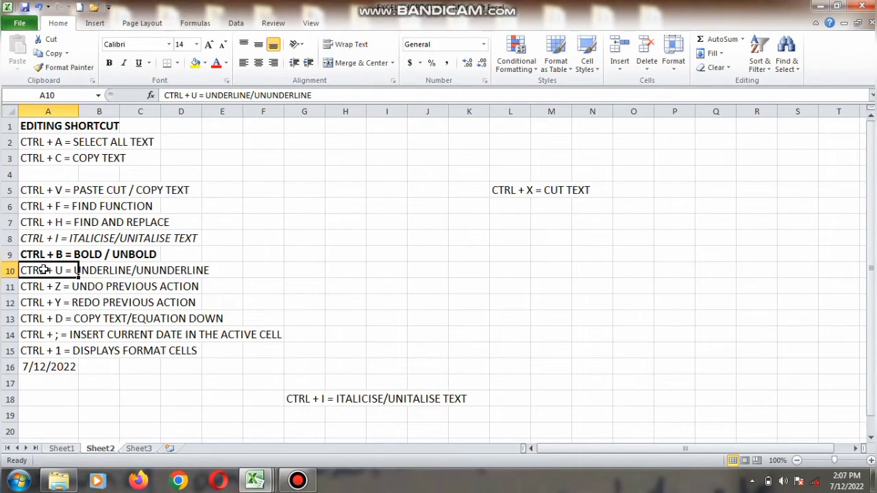
key(ctrl+u)
Undo the underline on cell A10, then toggle underline on and off again.
click(45, 287)
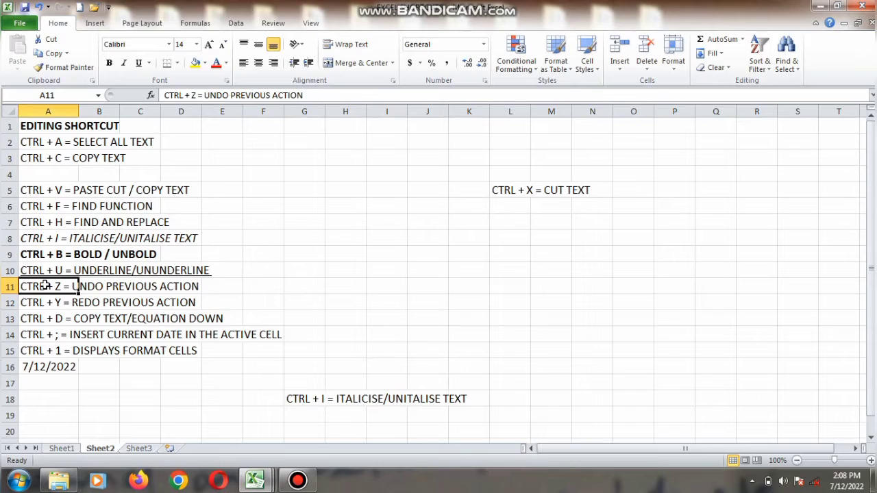
key(ctrl+z)
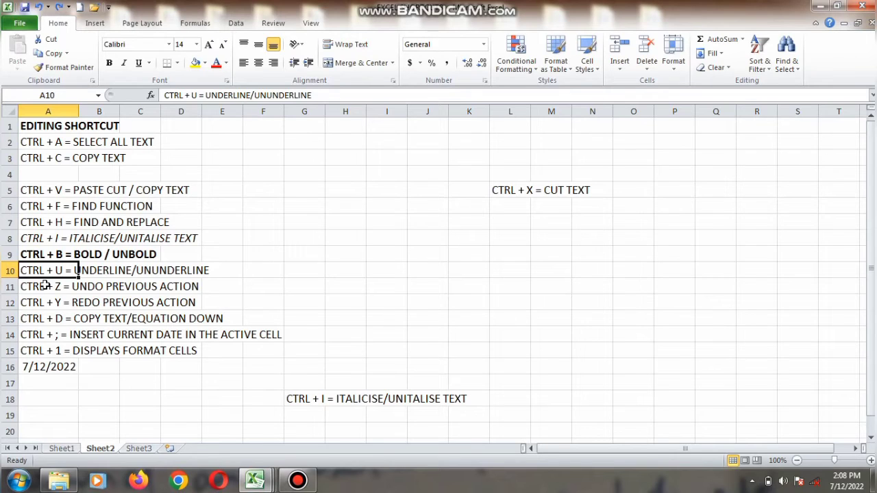
key(ctrl+u)
key(ctrl+u)
Remove the italic formatting from cell A8 and the bold formatting from cell A9.
key(Up)
key(Up)
key(ctrl+i)
key(Down)
key(ctrl+b)
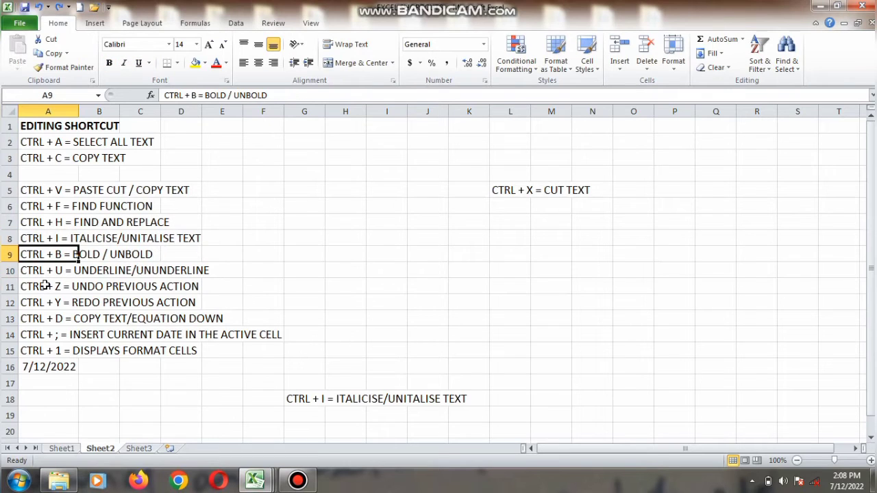
Make cell A10 bold and underlined.
key(Down)
key(ctrl+b)
key(ctrl+u)
Undo the last three formatting actions.
key(ctrl+z)
key(ctrl+z)
key(ctrl+z)
key(ctrl+z)
key(ctrl+z)
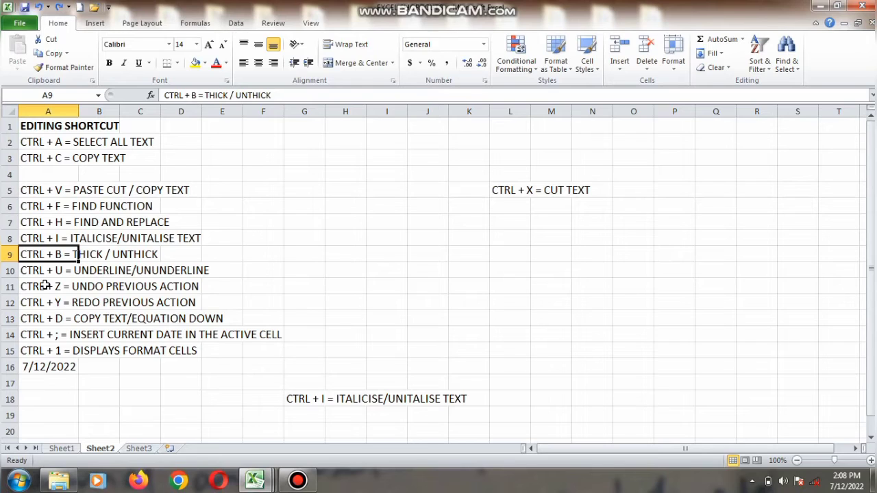
Redo the undone actions repeatedly.
key(ctrl+y)
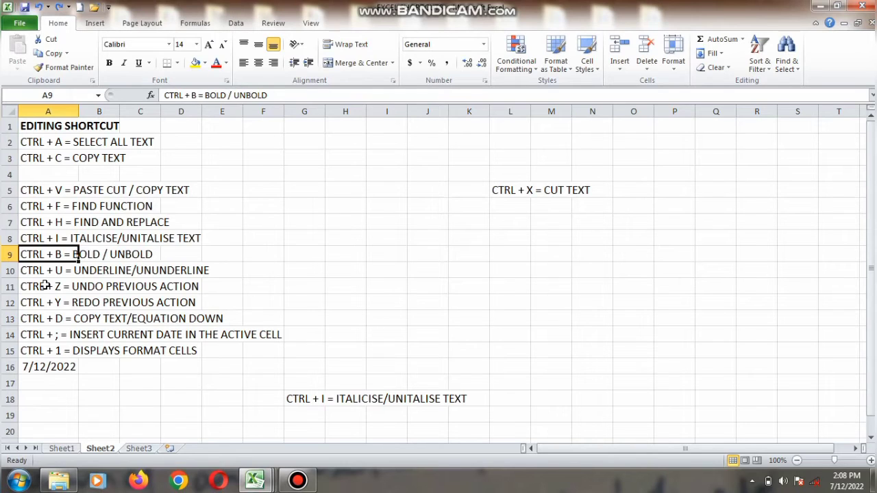
key(ctrl+y)
key(ctrl+y)
key(ctrl+y)
key(ctrl+y)
key(ctrl+y)
key(ctrl+y)
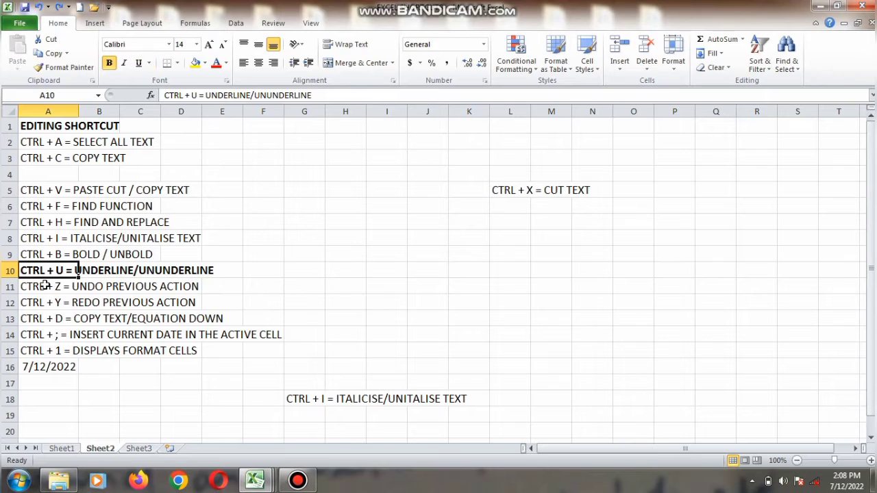
key(ctrl+y)
key(ctrl+y)
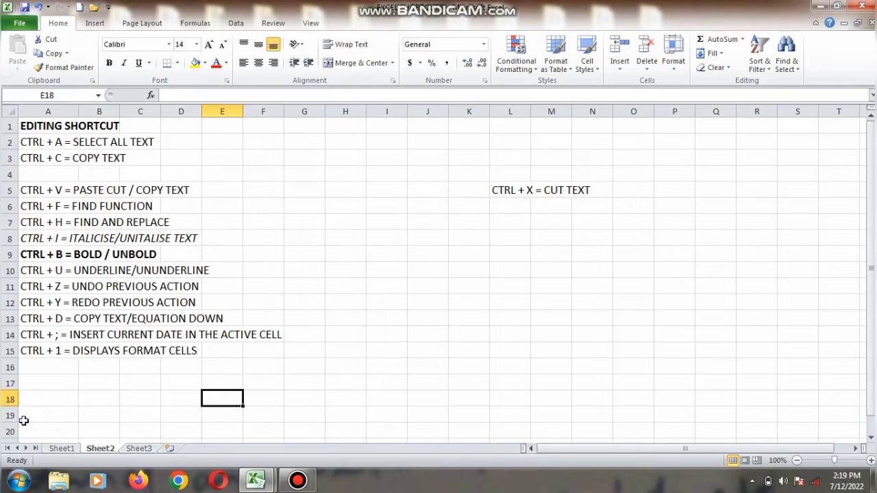
Copy the content of cell A15 down into cell A16.
click(39, 368)
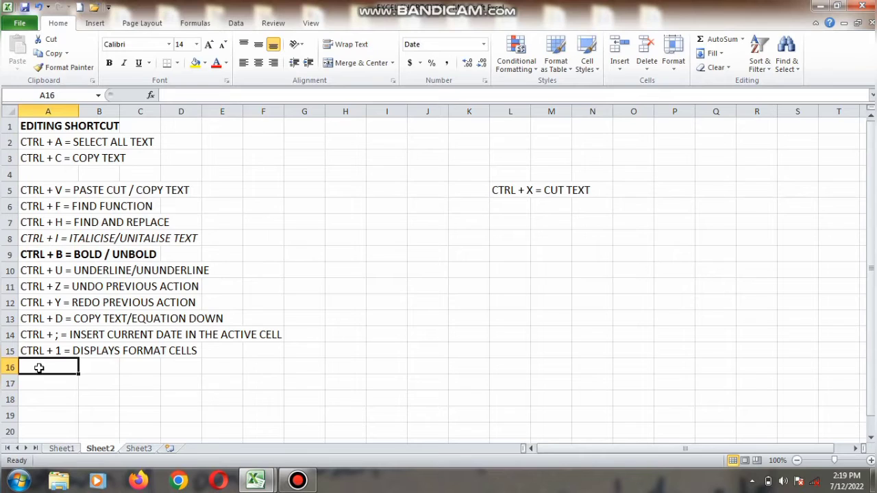
key(ctrl+d)
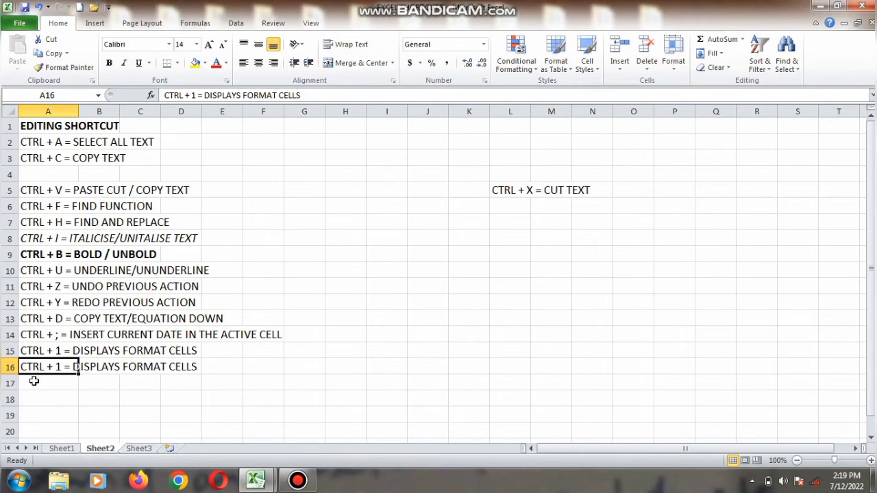
Insert the current date into cell A17.
click(33, 382)
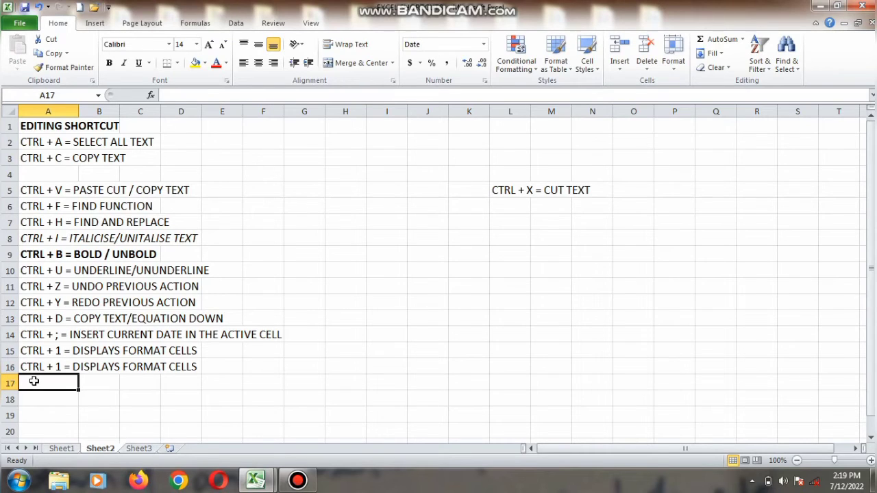
key(ctrl+semicolon)
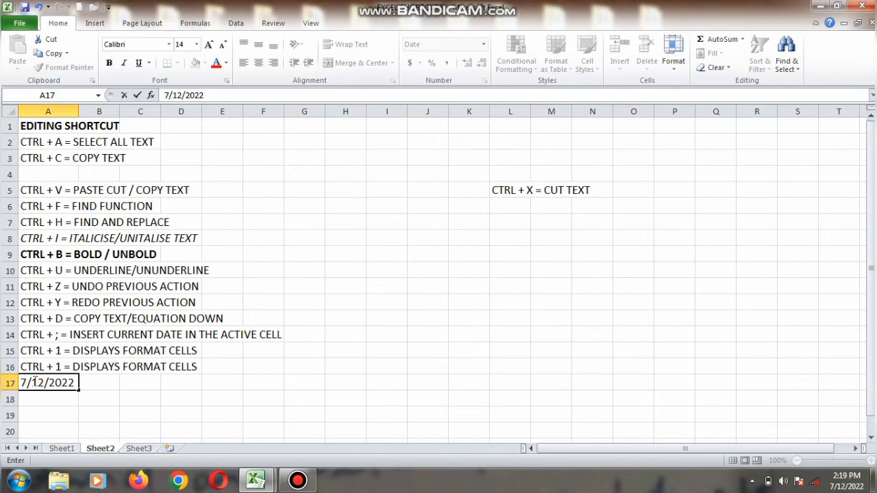
key(Return)
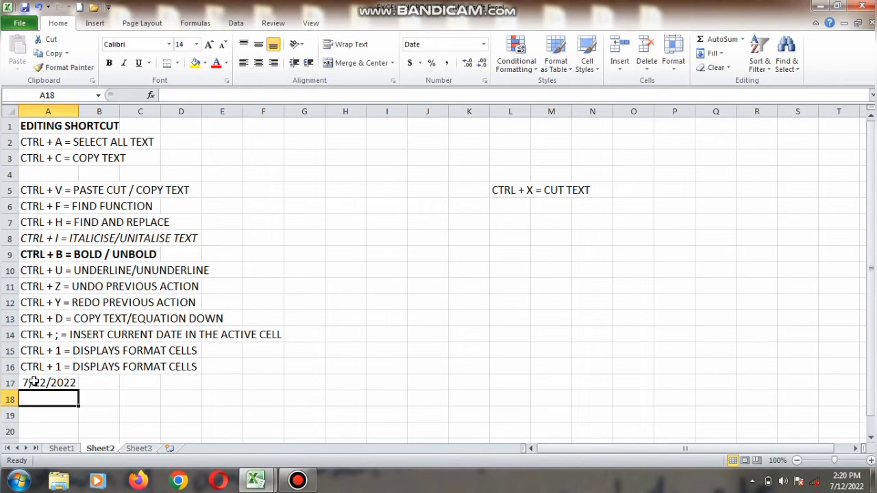
Format cell A17 with Arial Black font, size 22, Regular style and a dark blue font colour.
click(39, 381)
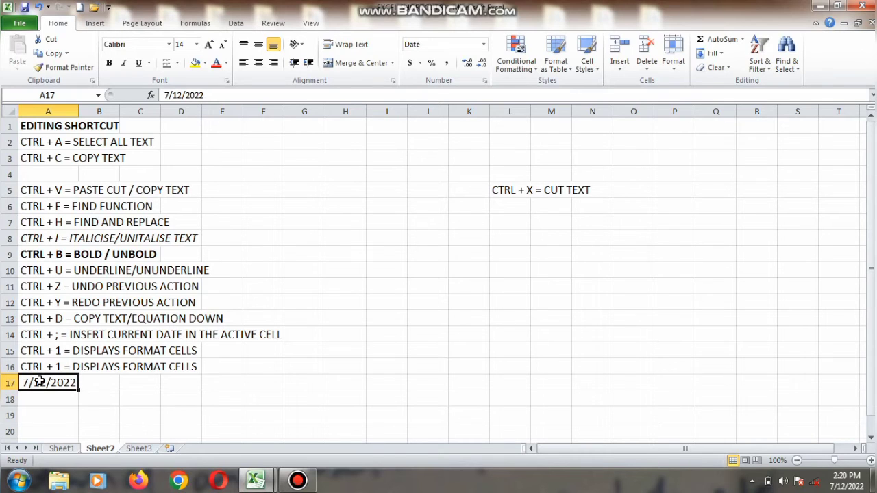
key(ctrl+1)
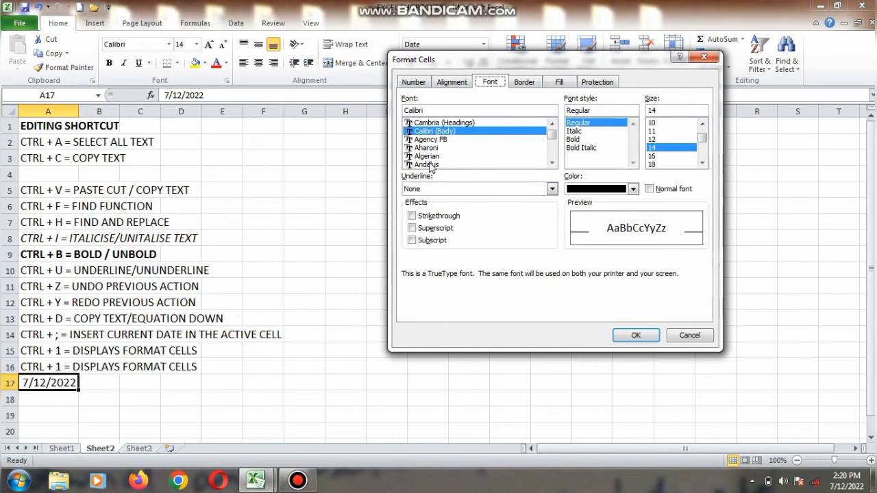
click(427, 165)
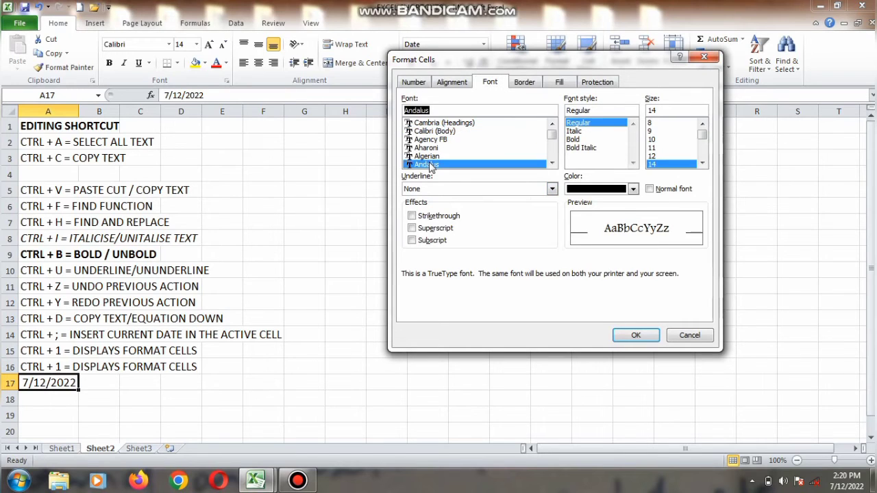
click(552, 165)
click(552, 165)
click(552, 164)
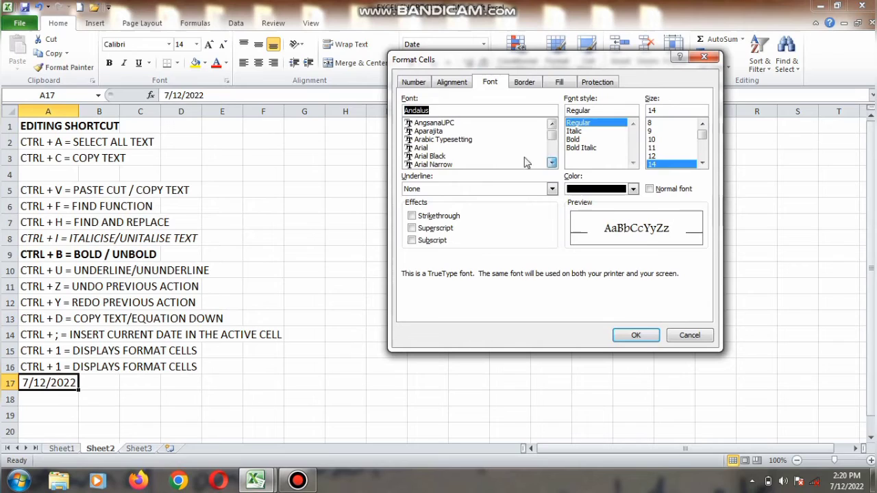
click(489, 157)
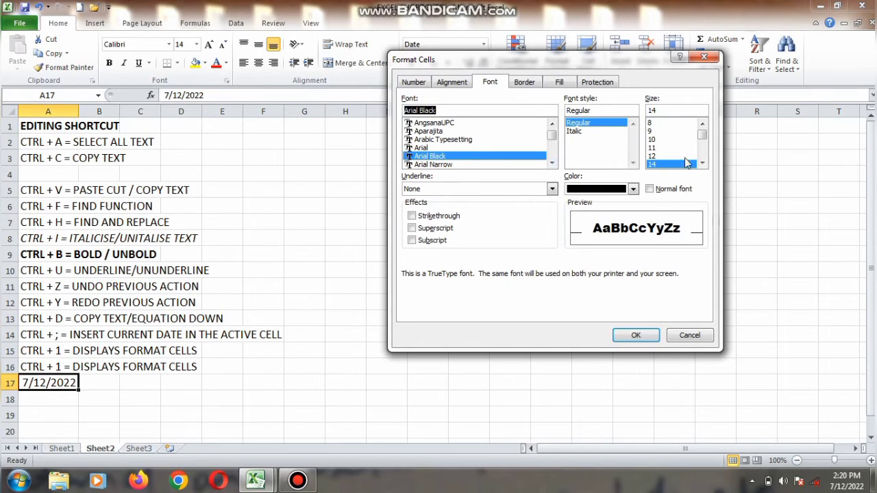
click(702, 163)
click(703, 163)
click(702, 163)
click(702, 163)
click(703, 163)
click(663, 158)
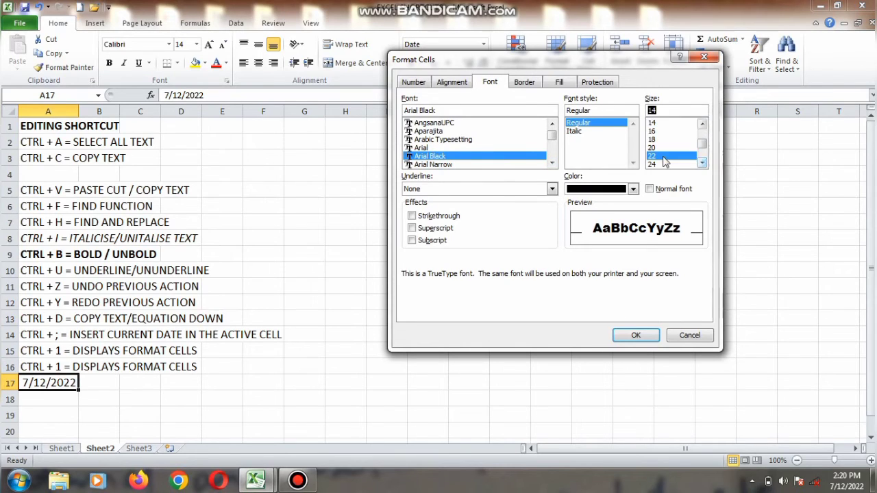
click(581, 132)
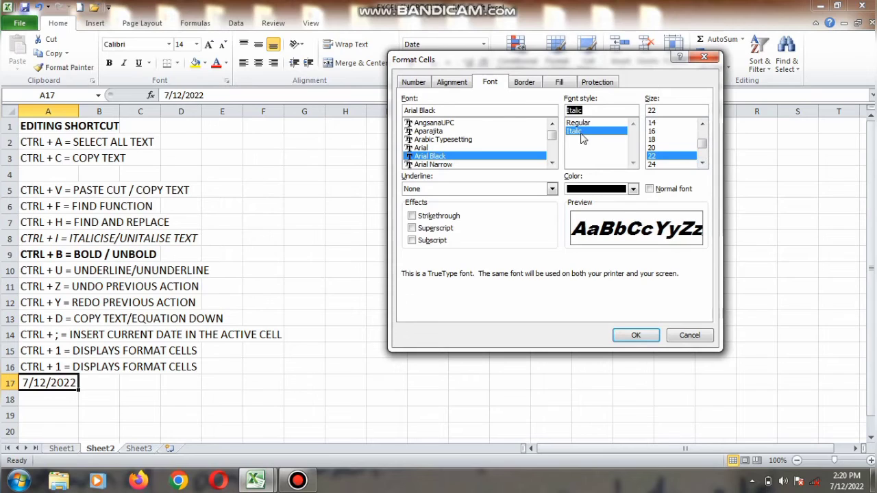
click(583, 123)
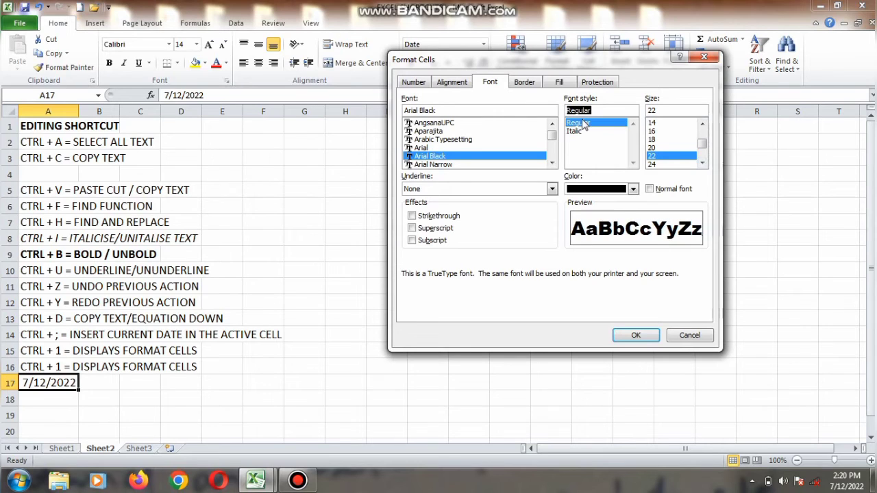
click(609, 193)
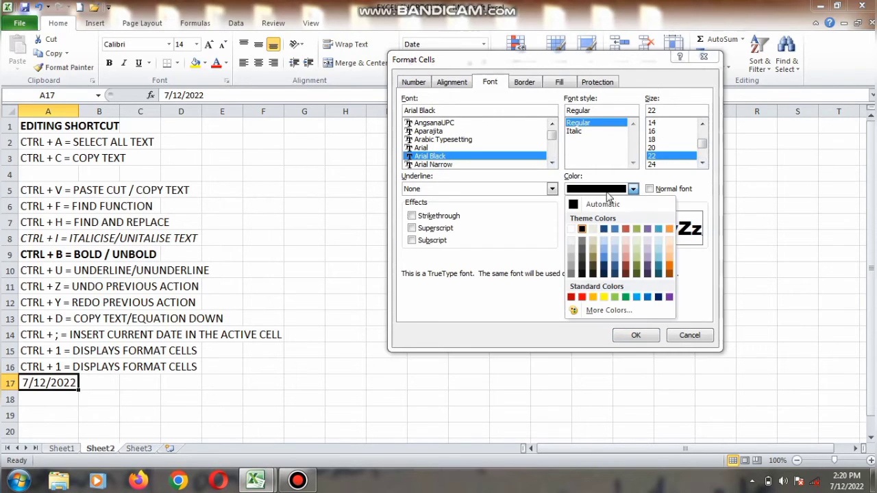
click(605, 266)
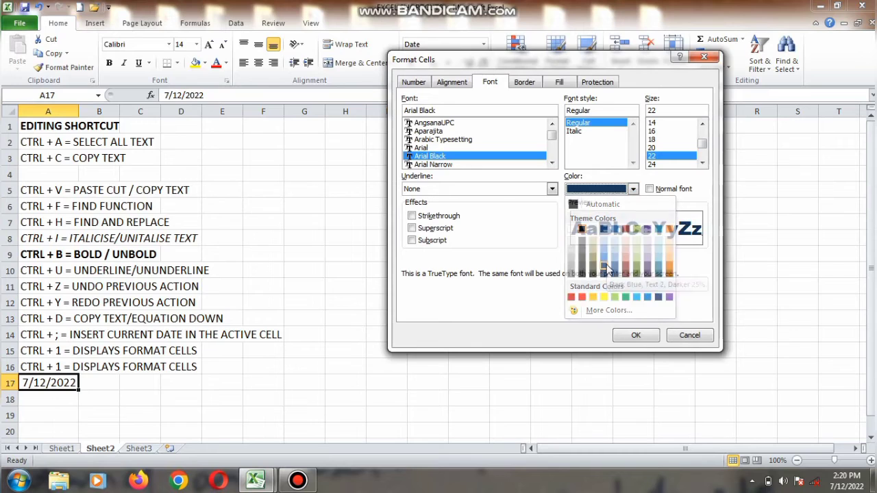
click(635, 336)
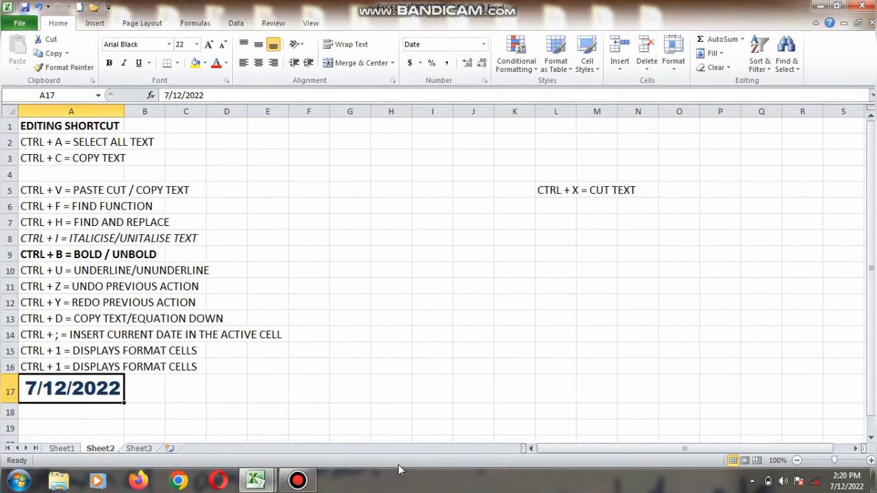
Enter h20 in cell A18.
click(102, 414)
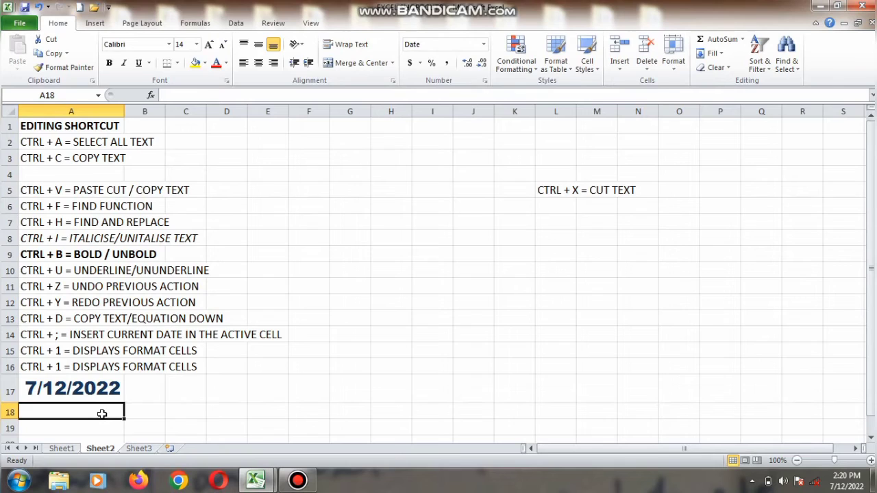
text(h20)
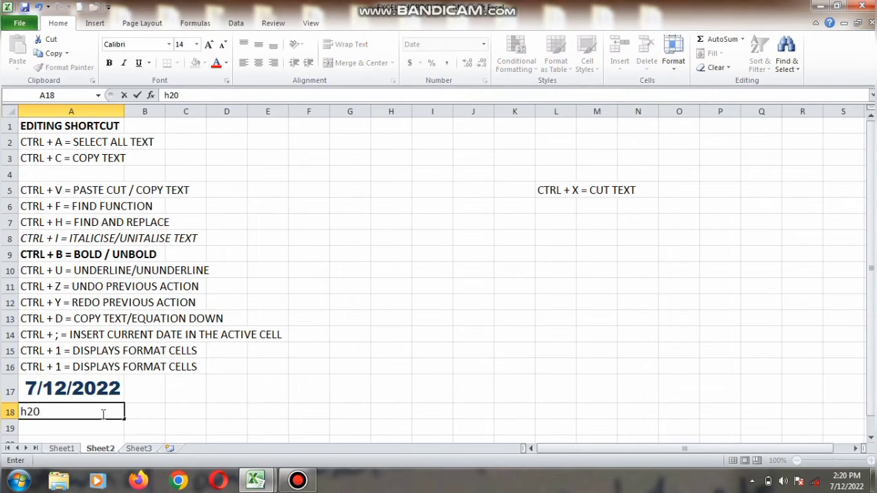
key(Return)
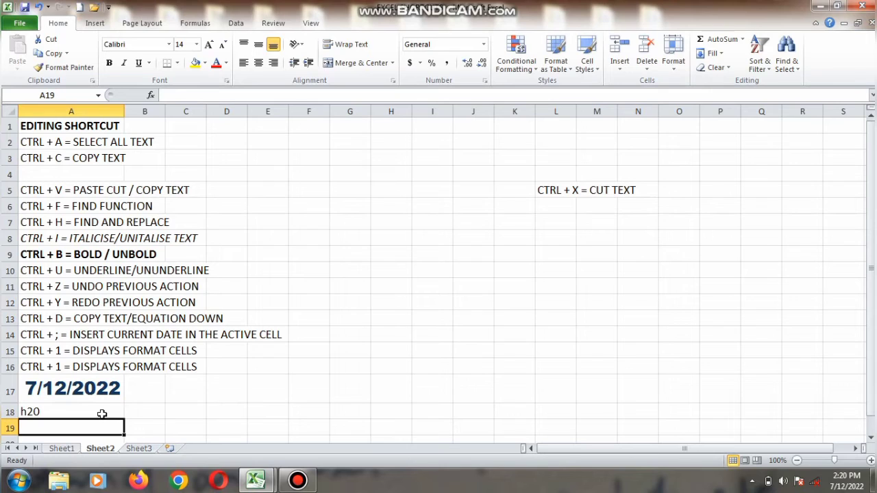
Re-enter cell A18 as H2O.
click(101, 414)
text(H2O)
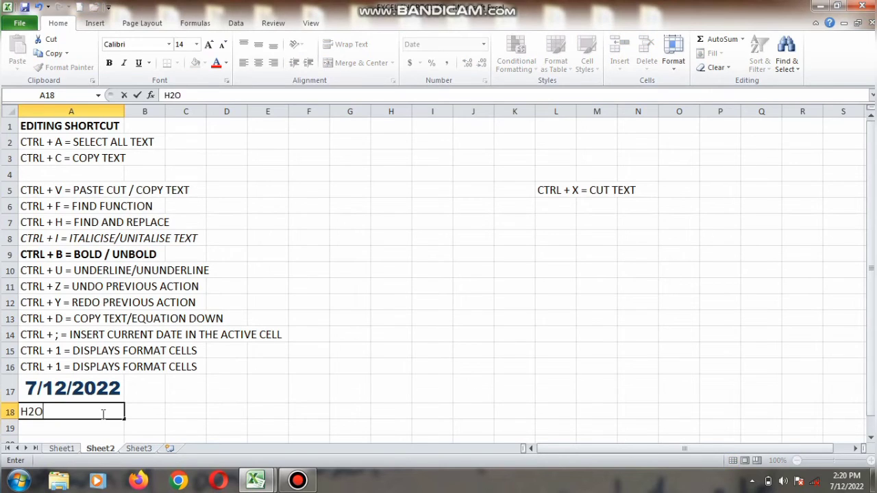
key(Return)
Format the 2 in H2O in cell A18 as subscript.
click(53, 410)
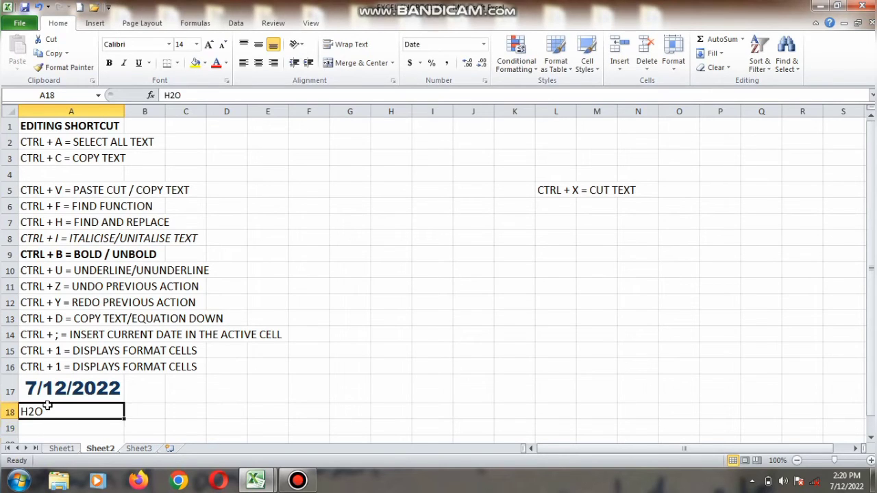
double_click(39, 410)
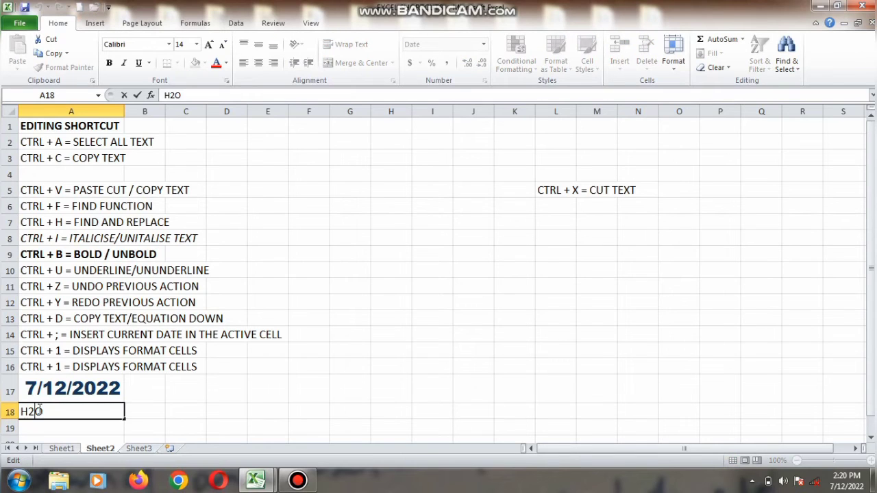
drag(34, 410, 28, 410)
key(ctrl+1)
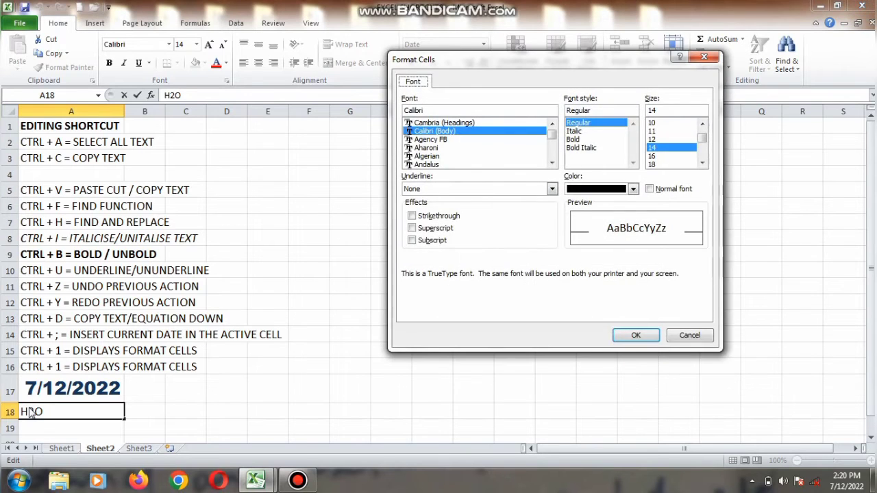
click(412, 240)
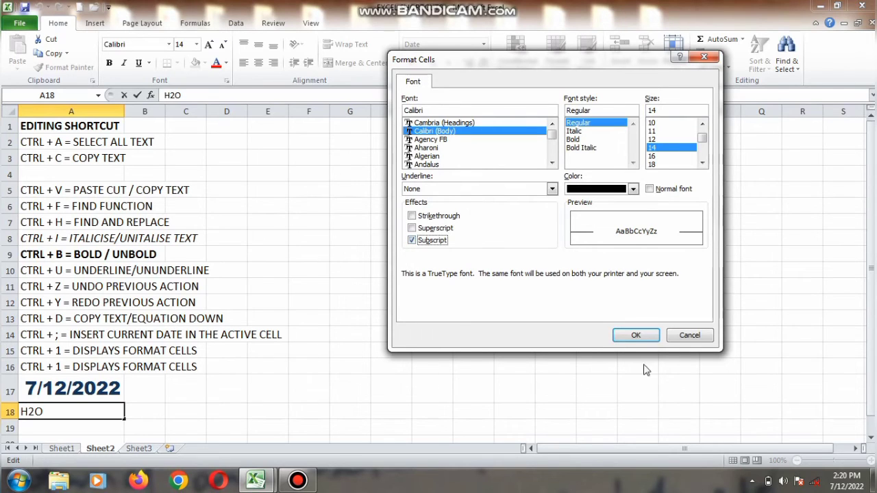
click(634, 336)
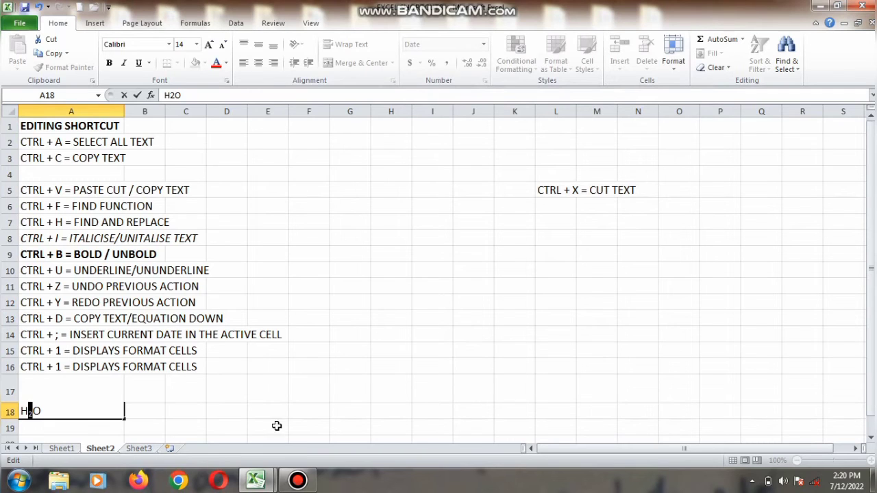
click(113, 427)
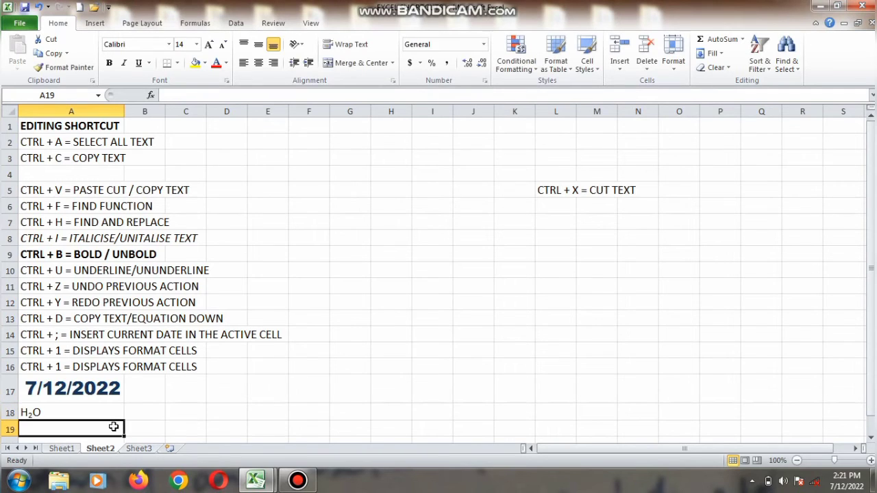
Enter 5th in cell A19.
text(5th)
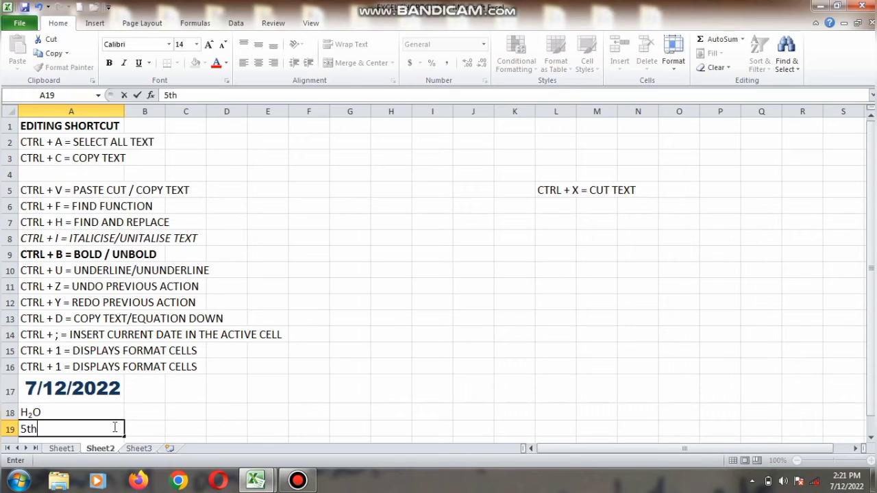
key(Return)
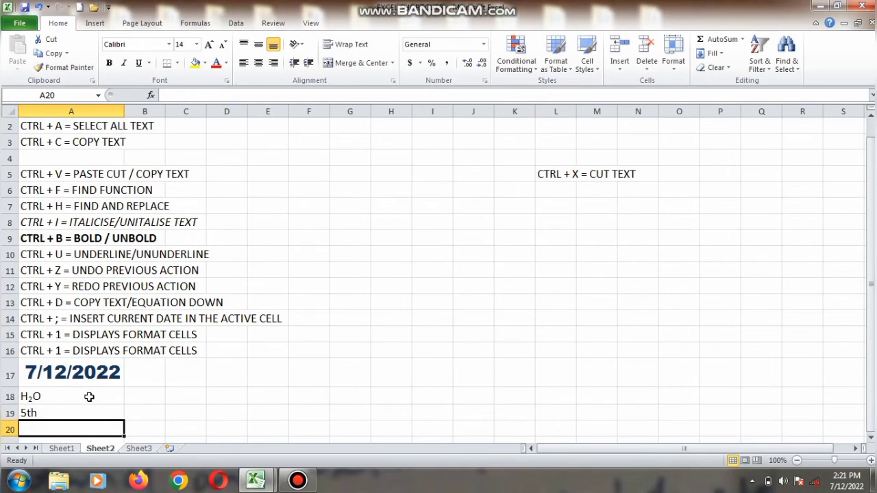
click(86, 407)
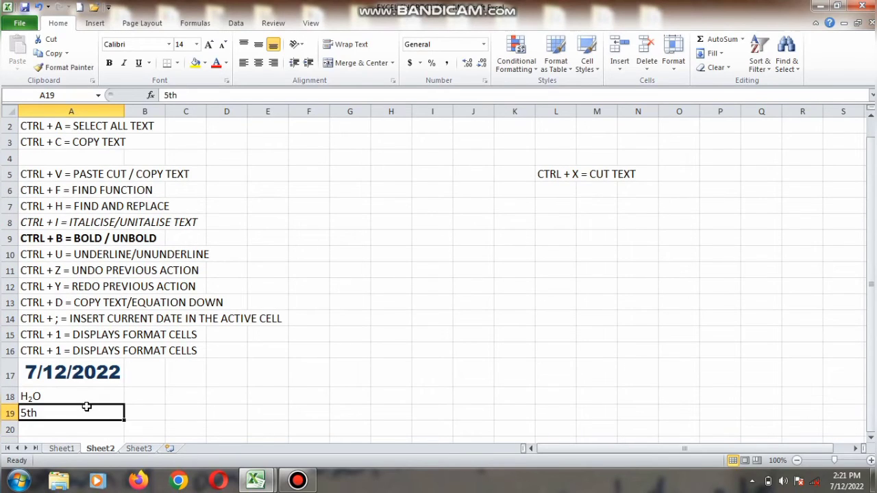
click(196, 93)
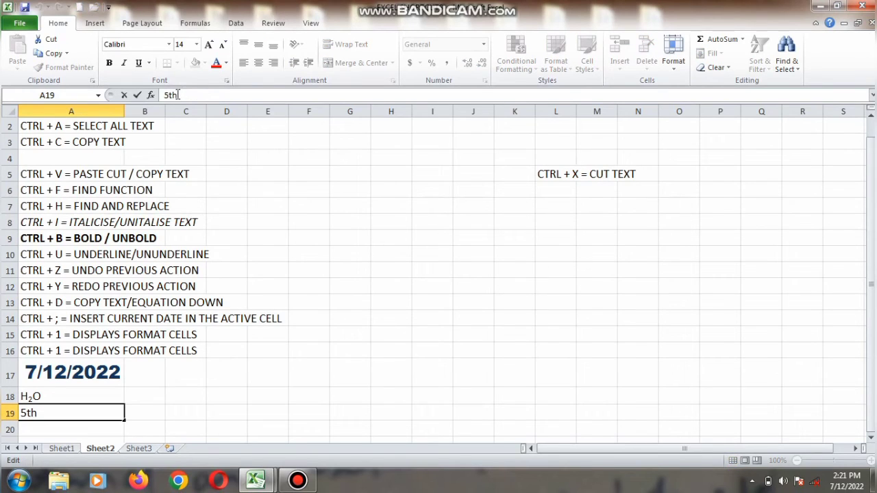
drag(177, 94, 169, 95)
click(112, 346)
Format the th in 5th in cell A19 as superscript.
double_click(65, 413)
drag(40, 413, 29, 412)
key(ctrl+1)
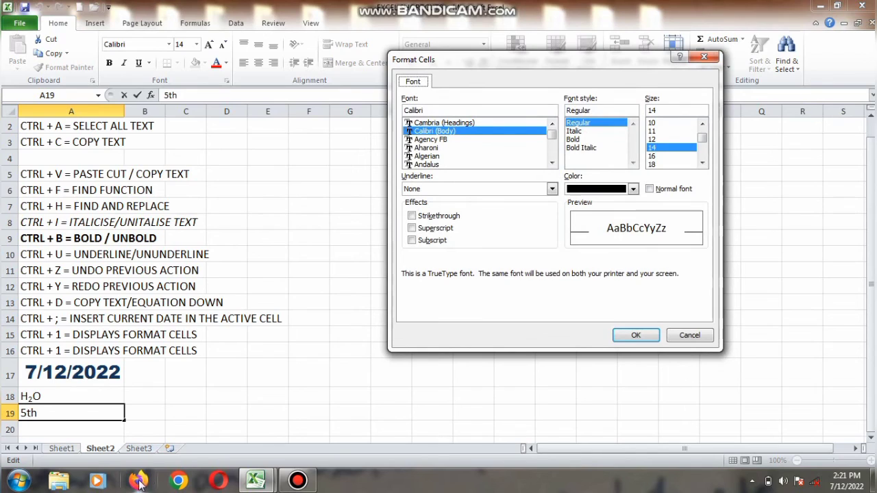
click(413, 228)
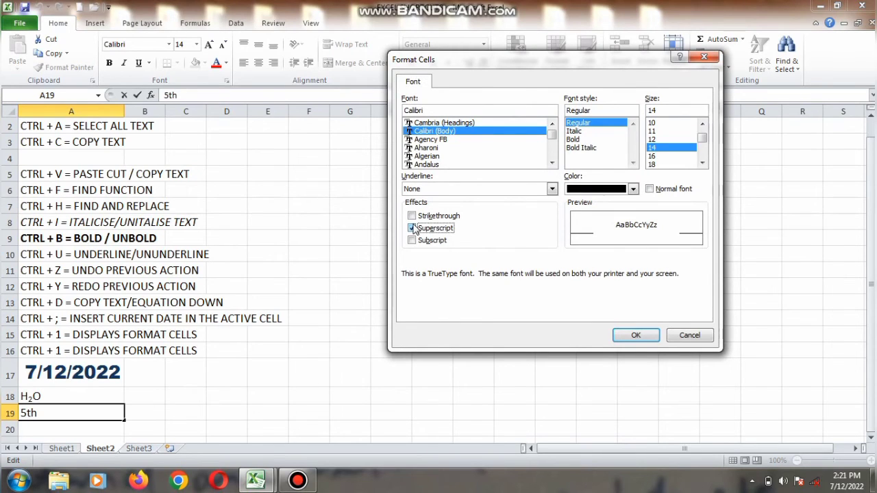
click(622, 336)
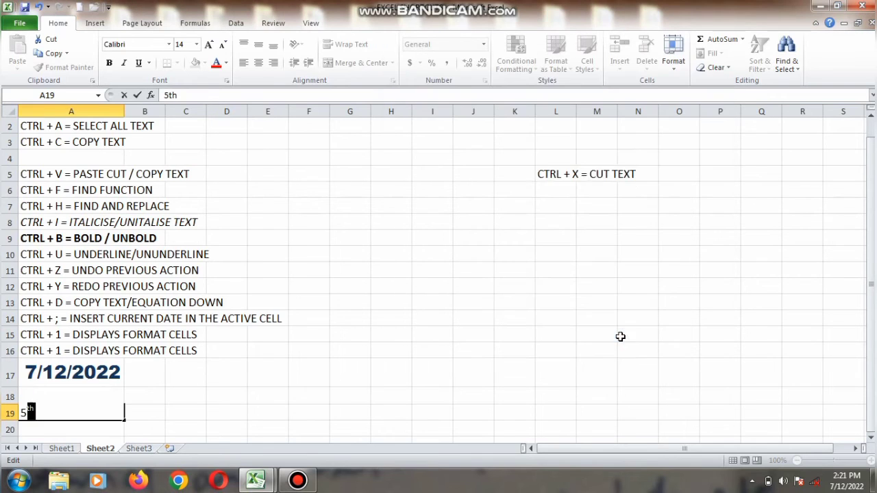
click(342, 429)
key(Return)
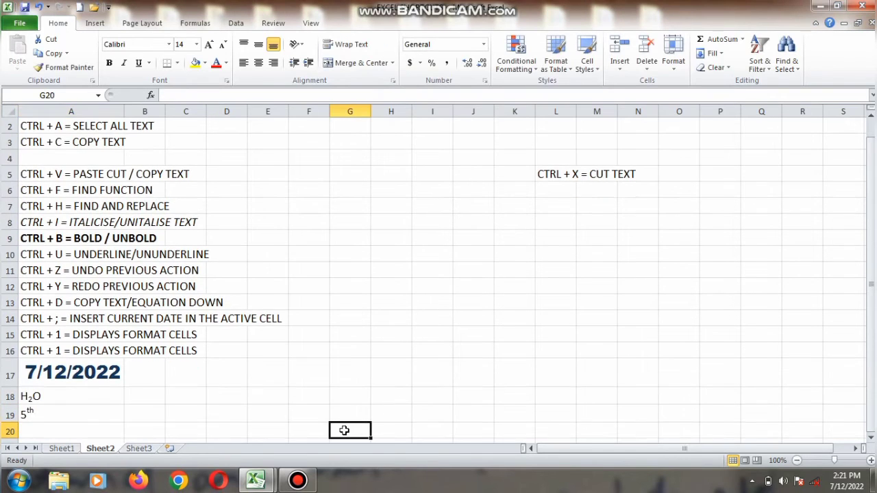
Enter N in cell A20 and apply strikethrough to it.
click(56, 433)
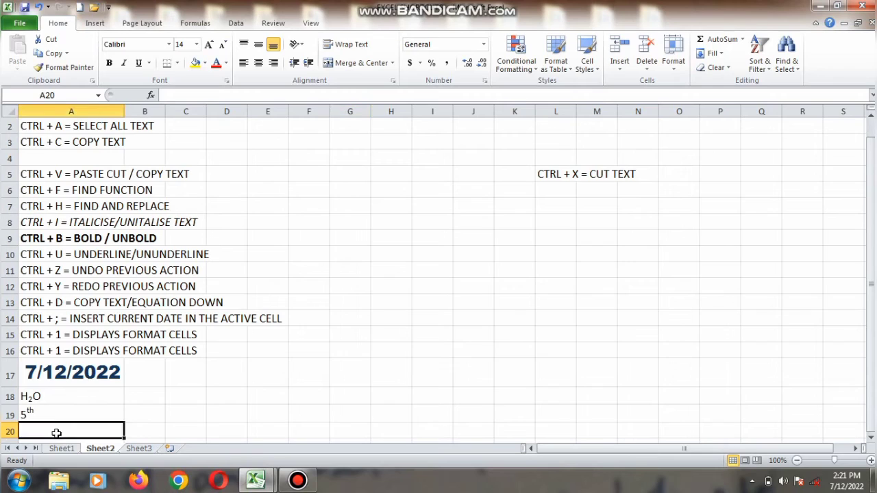
text(N)
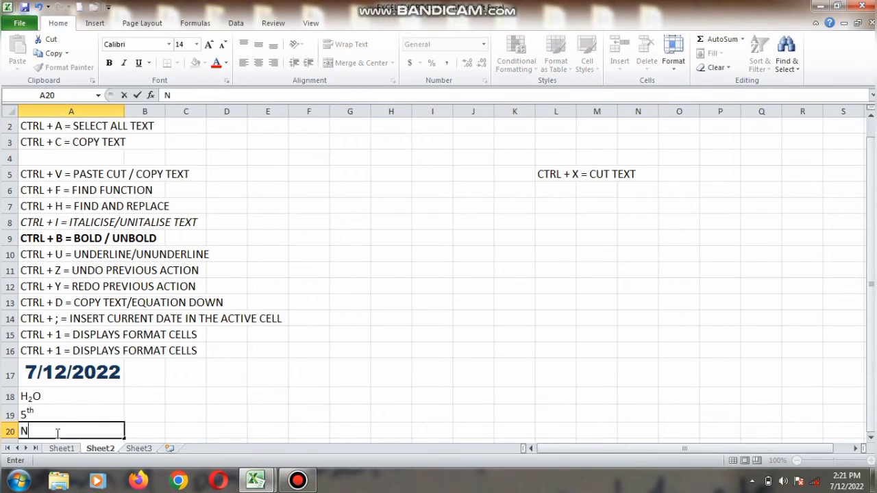
drag(57, 433, 14, 430)
key(ctrl+1)
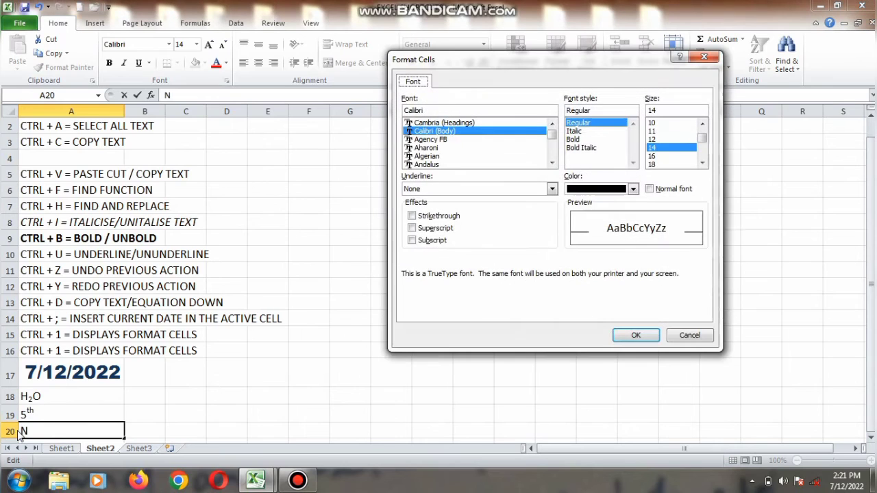
click(450, 217)
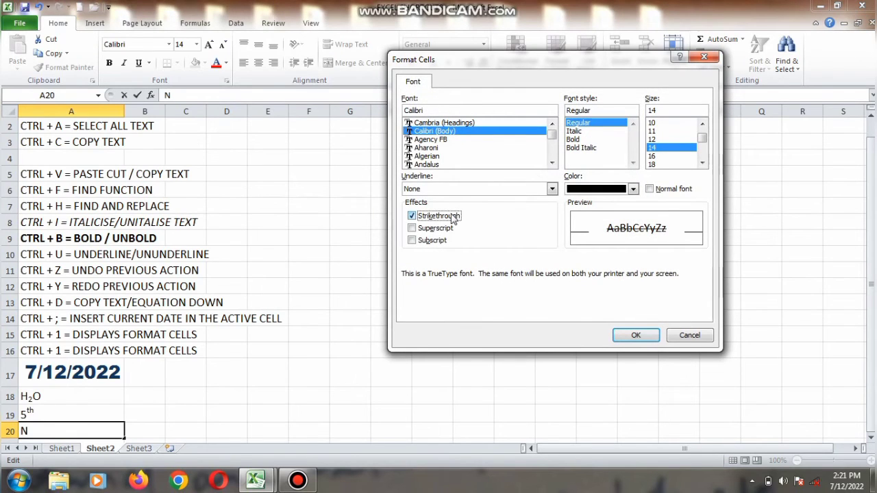
click(634, 337)
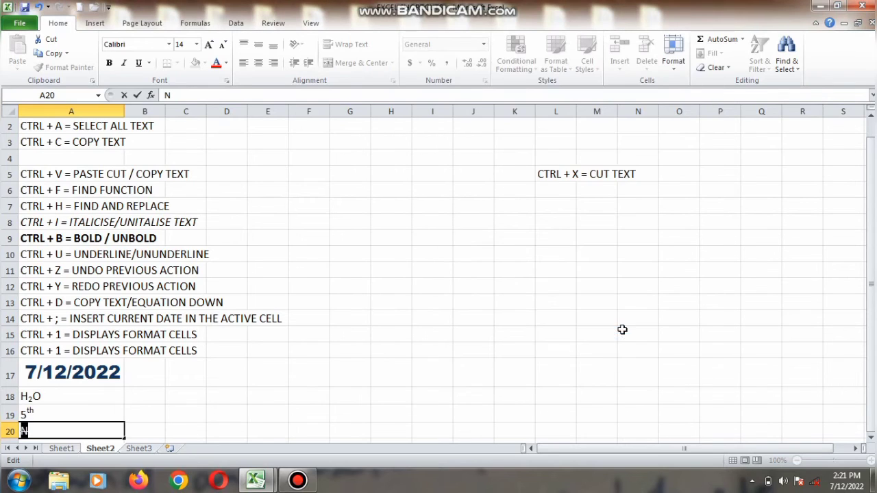
click(447, 417)
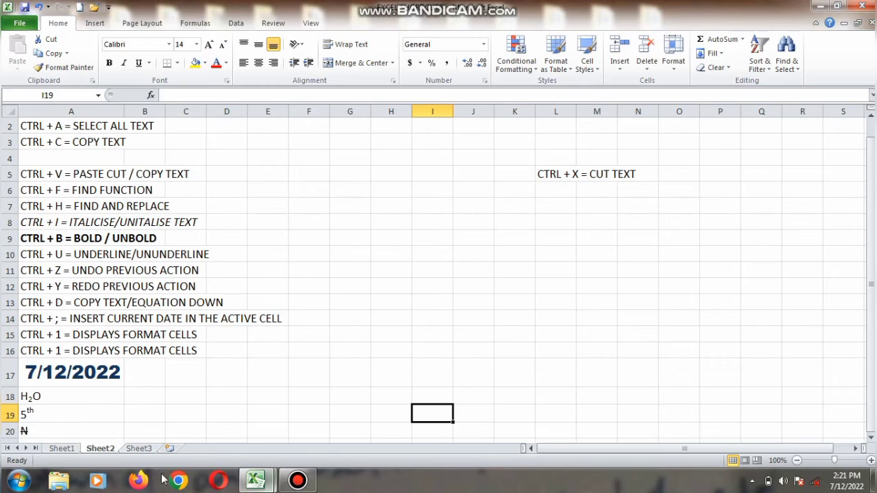
On Sheet3, create a new blank workbook and close it again.
click(151, 450)
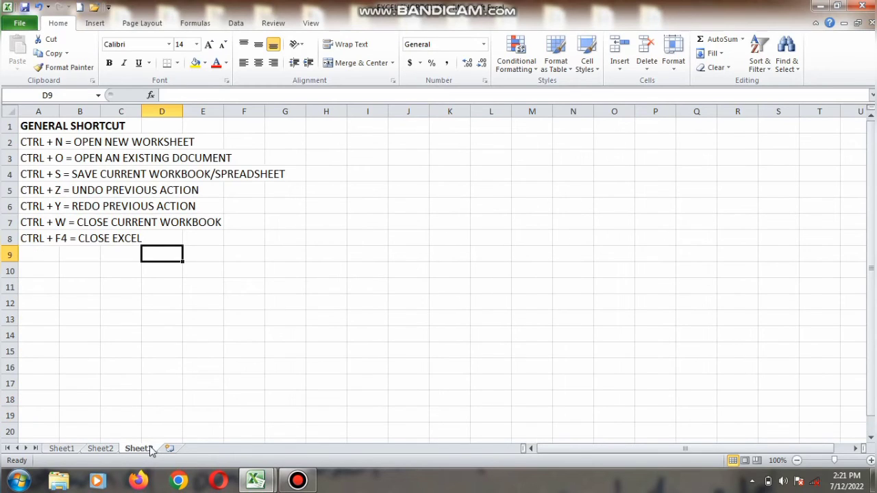
key(ctrl+n)
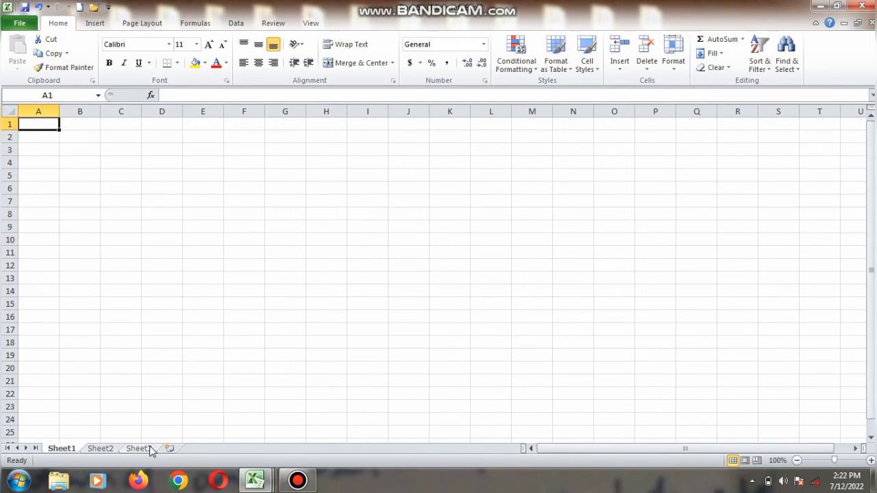
key(ctrl+w)
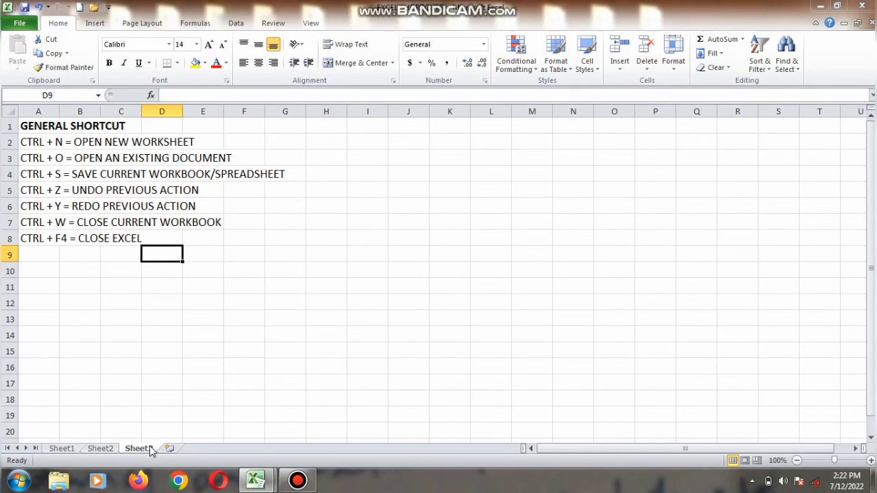
Browse the Desktop folders in the Open dialog without opening a file.
key(ctrl+o)
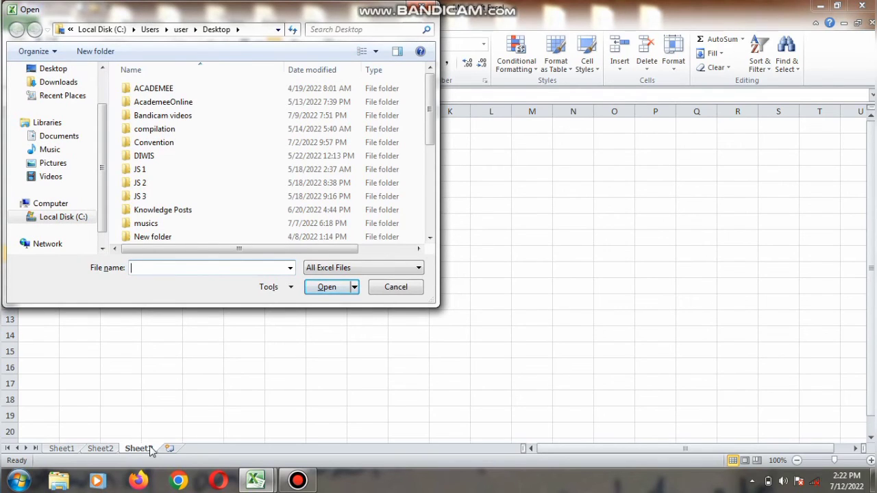
click(384, 286)
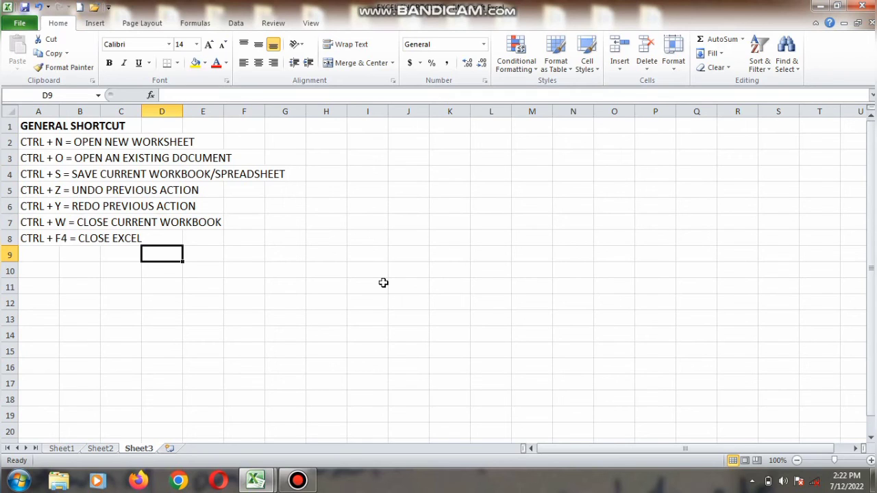
key(ctrl+Page_Up)
key(ctrl+Page_Up)
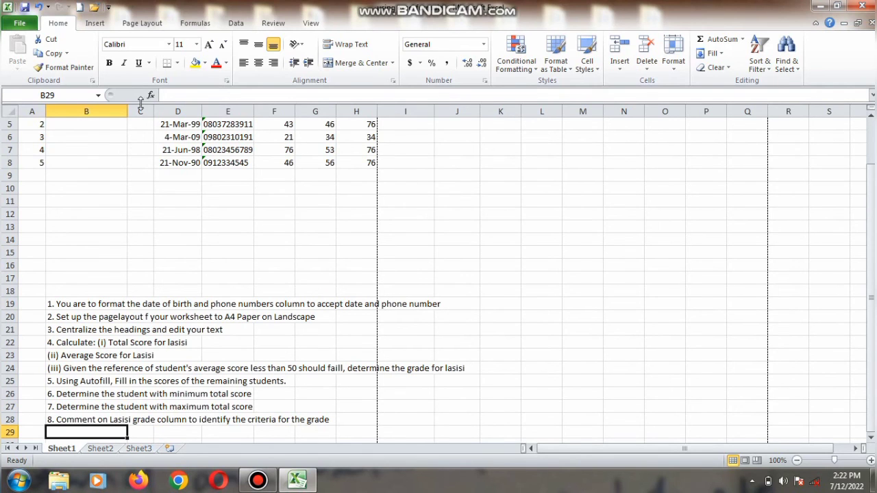
key(ctrl+o)
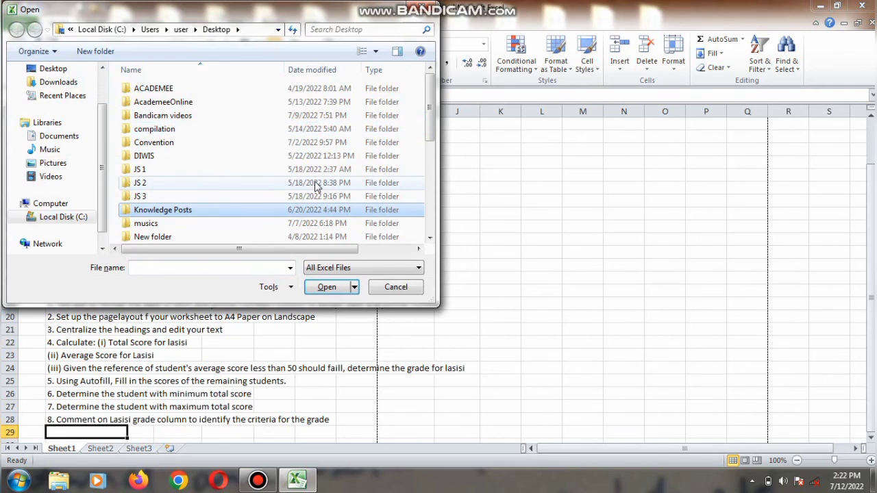
scroll(433, 154, down, 5)
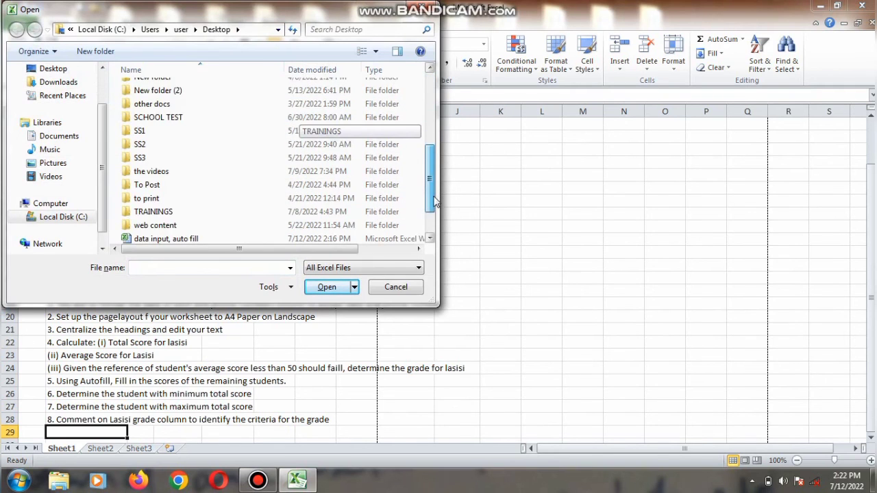
double_click(248, 225)
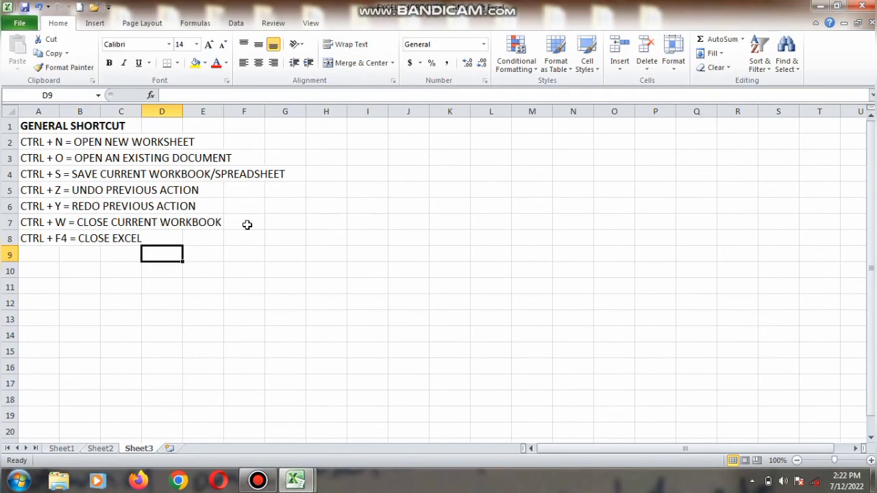
Close Excel, saving the changes to using excel formula.xlsx.
key(alt)
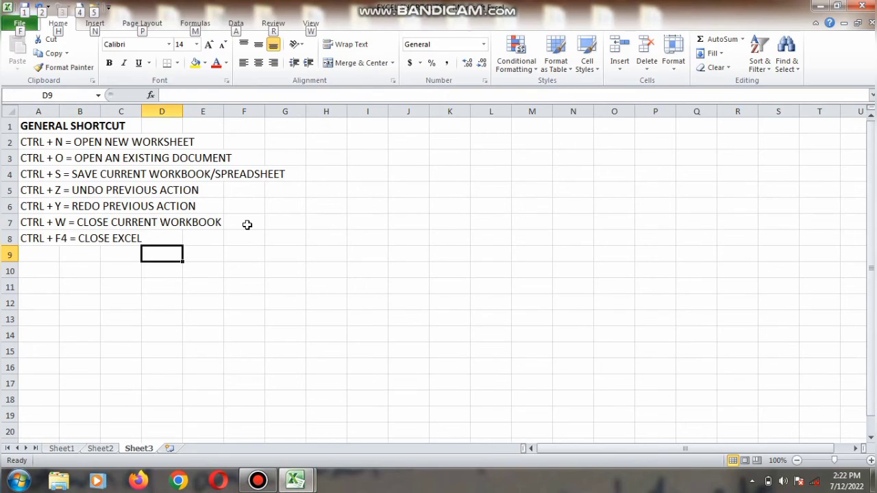
key(alt+F4)
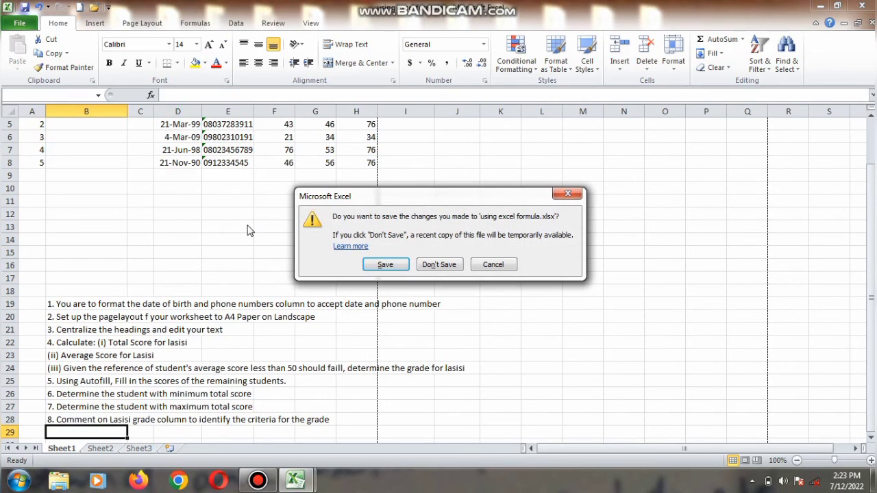
click(381, 265)
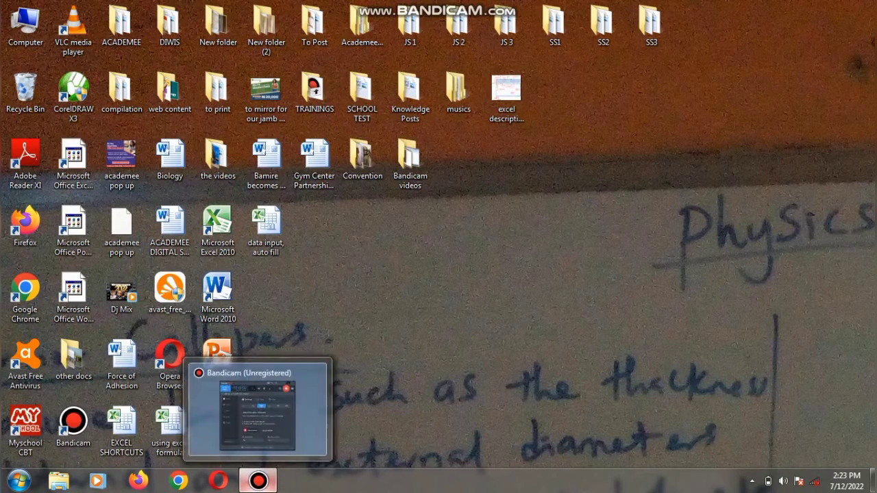
click(256, 482)
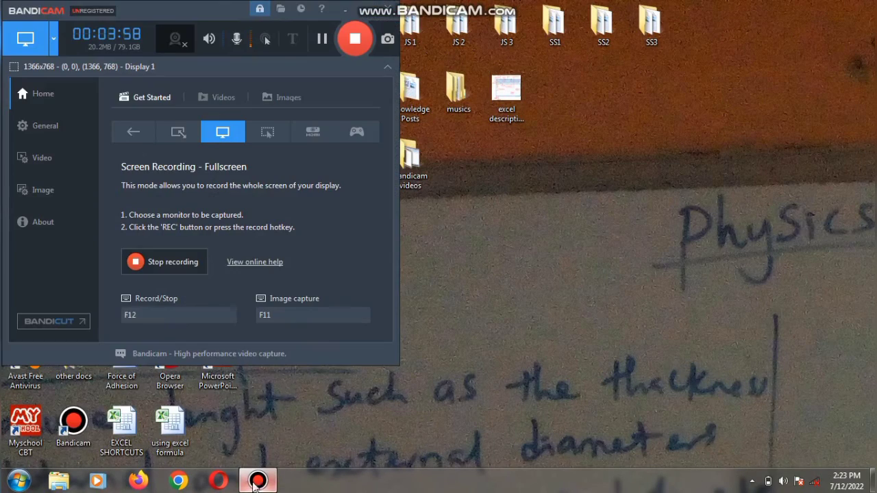
click(355, 38)
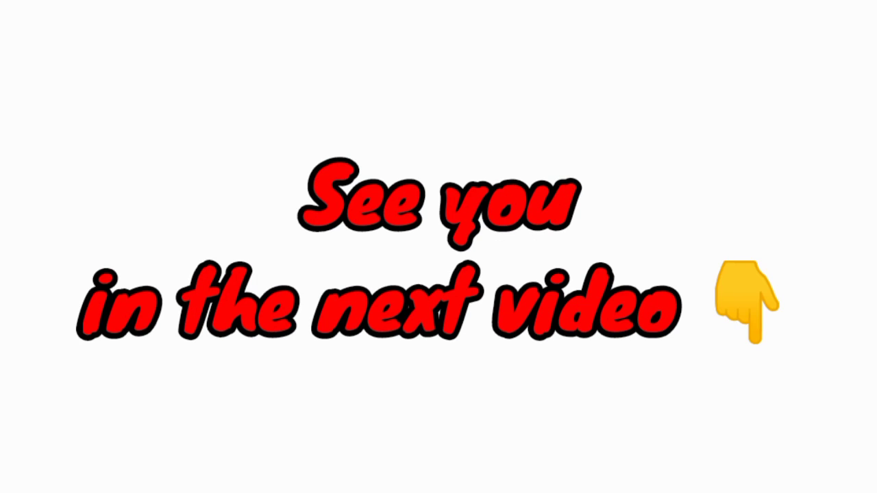